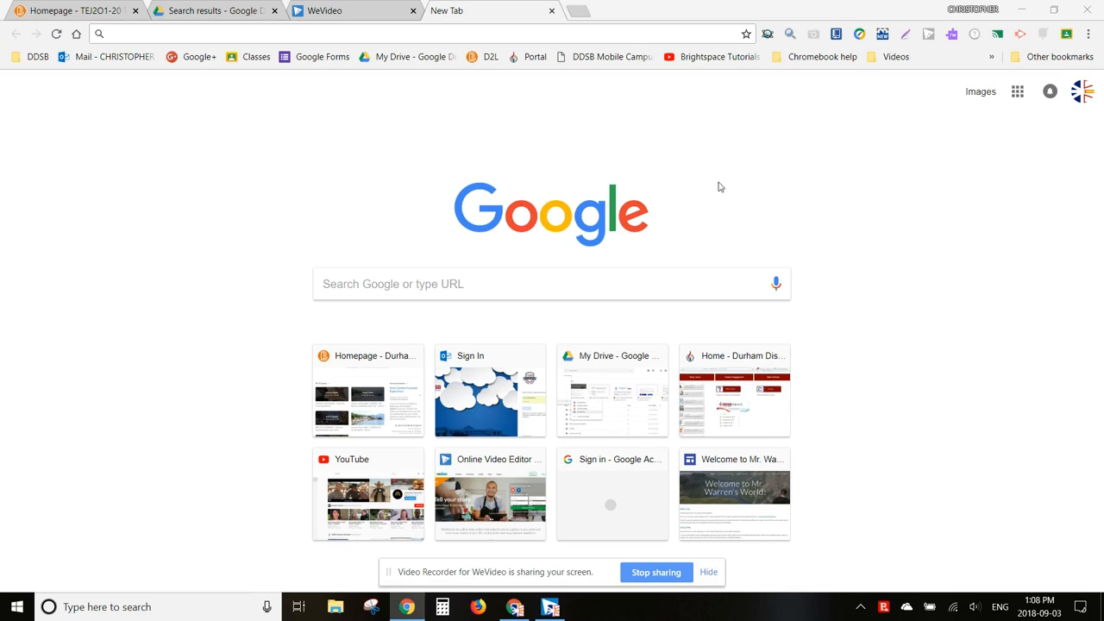
Create a new blank Google Drawings file by going to drawings.google.com.
click(214, 35)
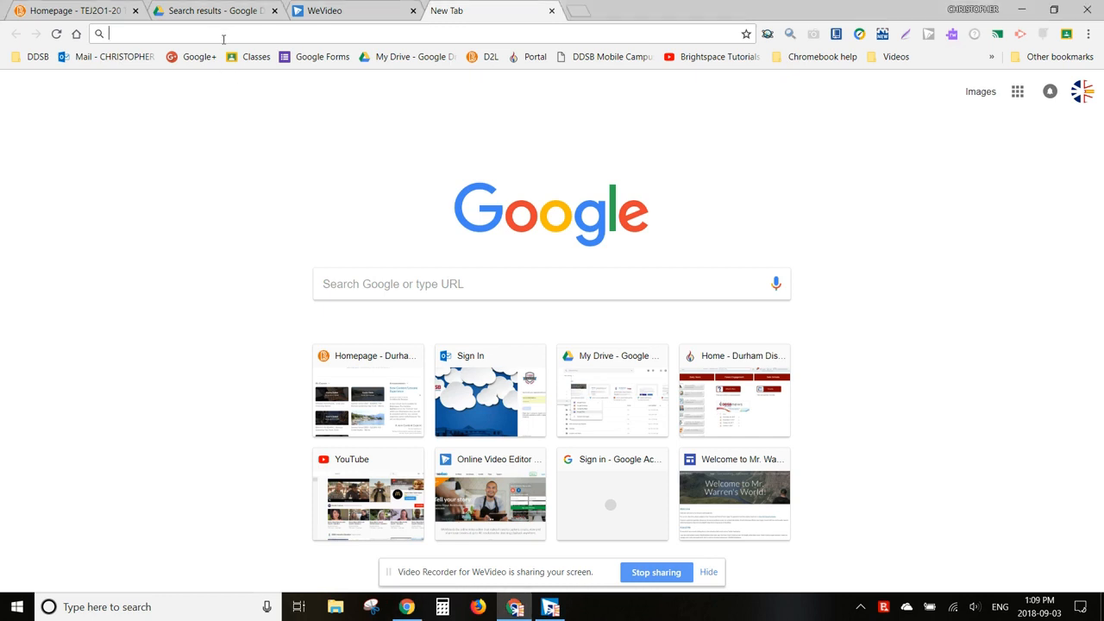
text(drawings.google.com)
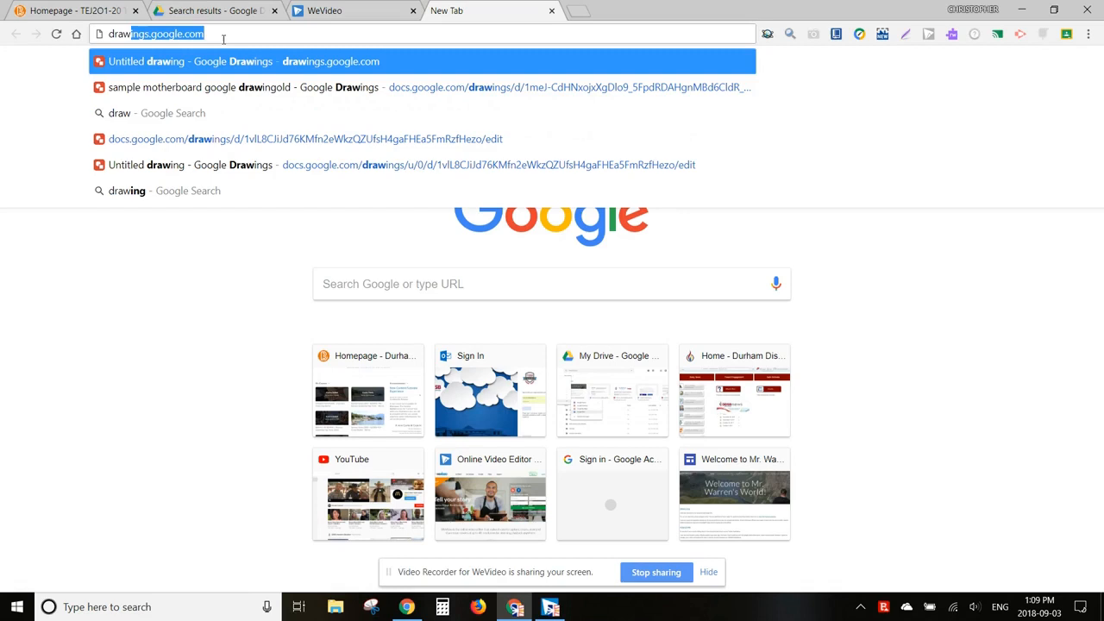
key(Right)
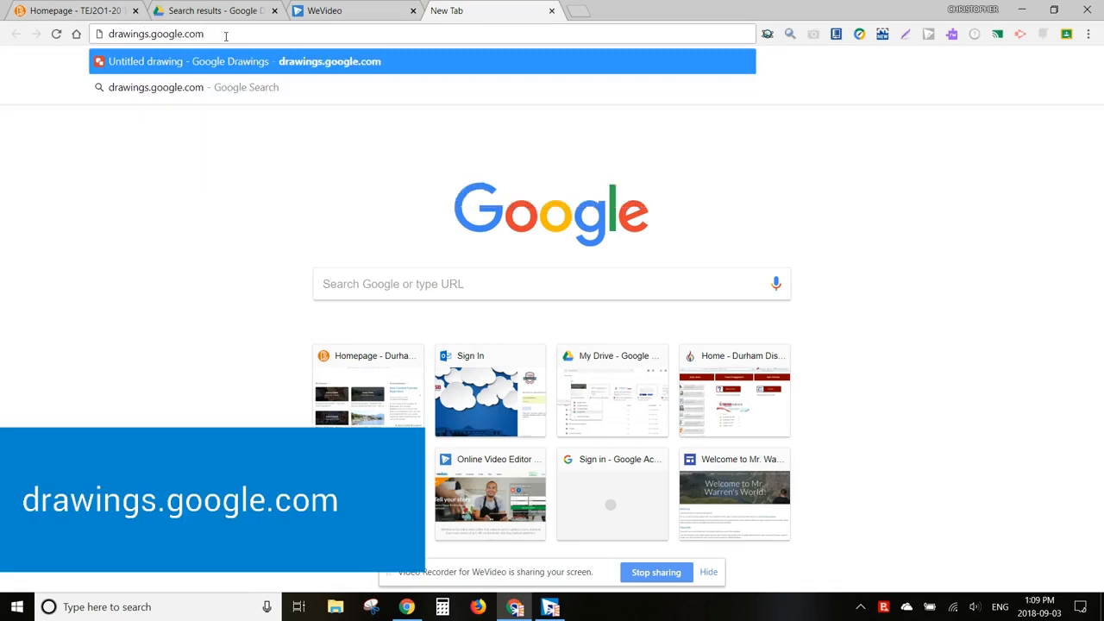
key(Return)
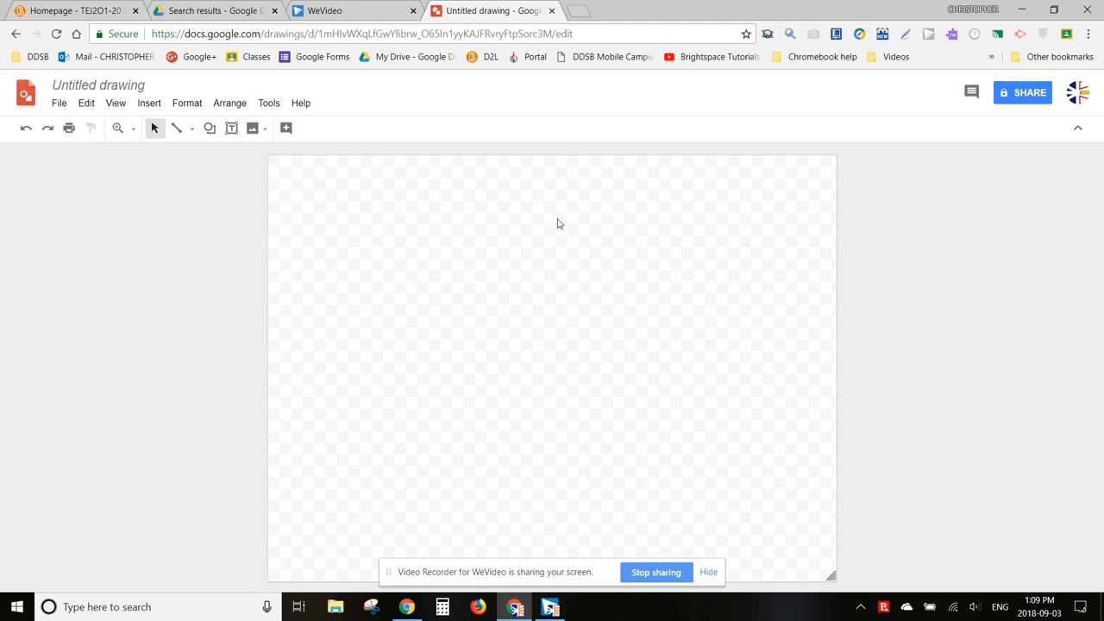
Start inserting an image from the web and search Google Images for "motherboard".
click(150, 103)
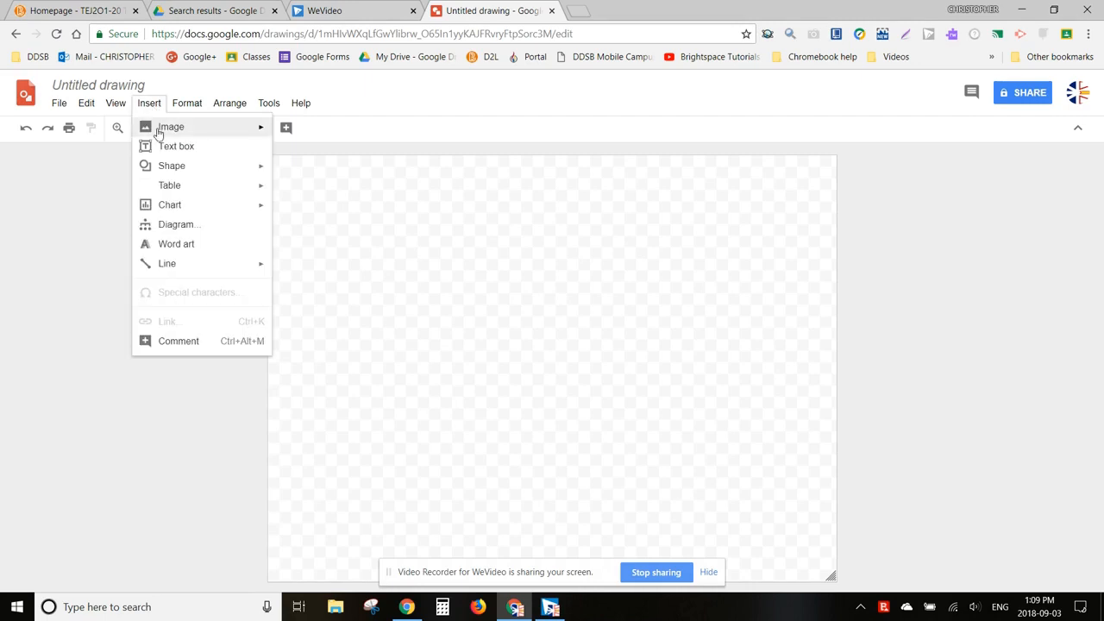
mouse_move(160, 129)
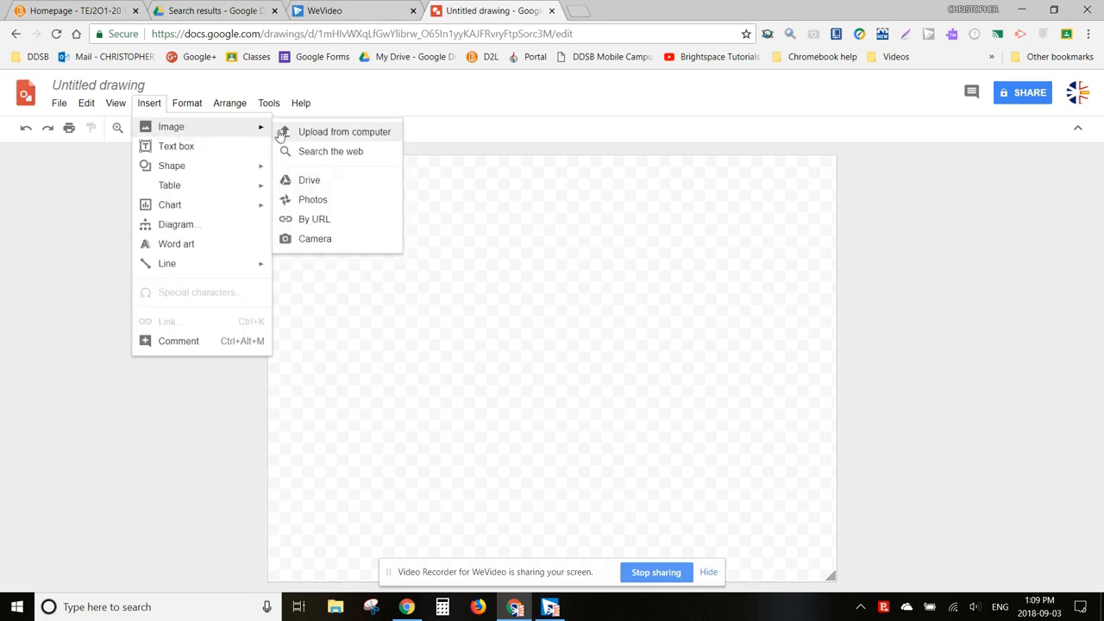
click(340, 155)
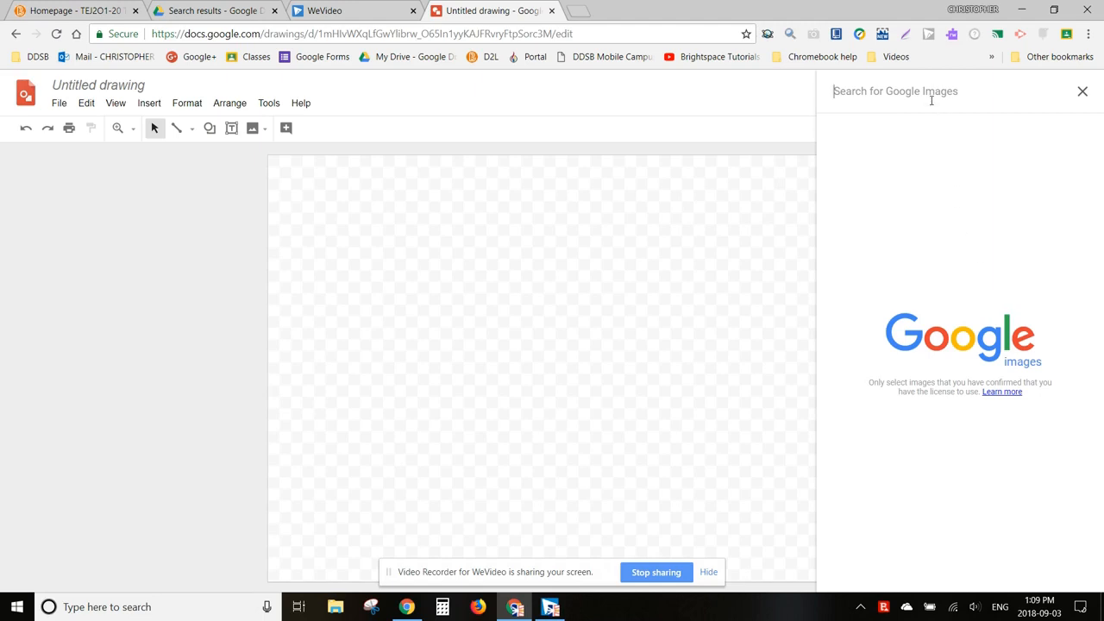
text(motherboard)
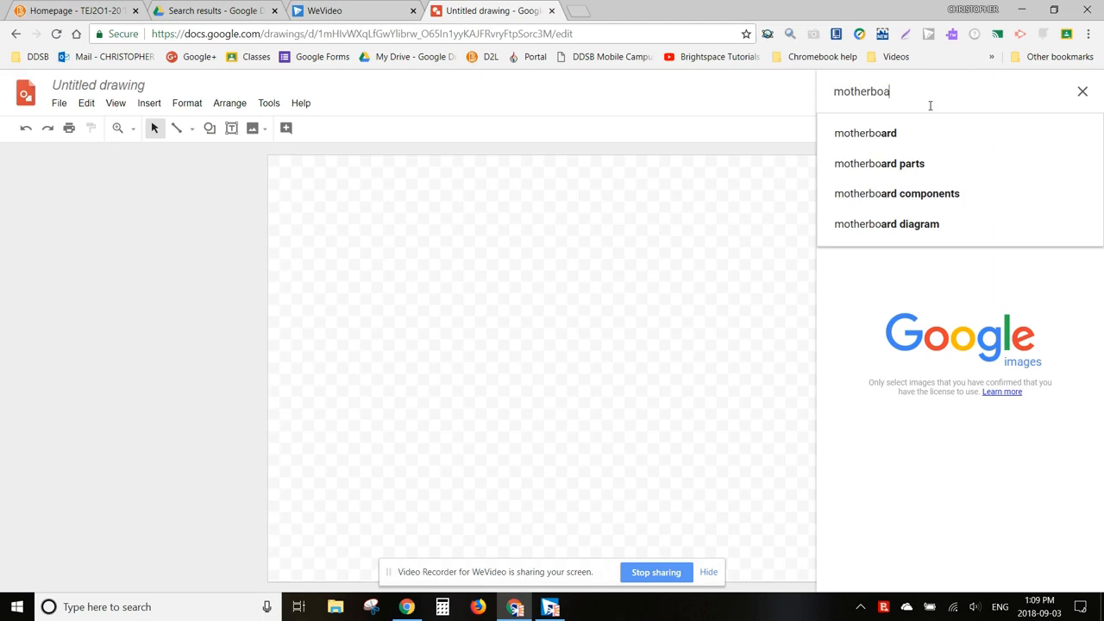
click(879, 135)
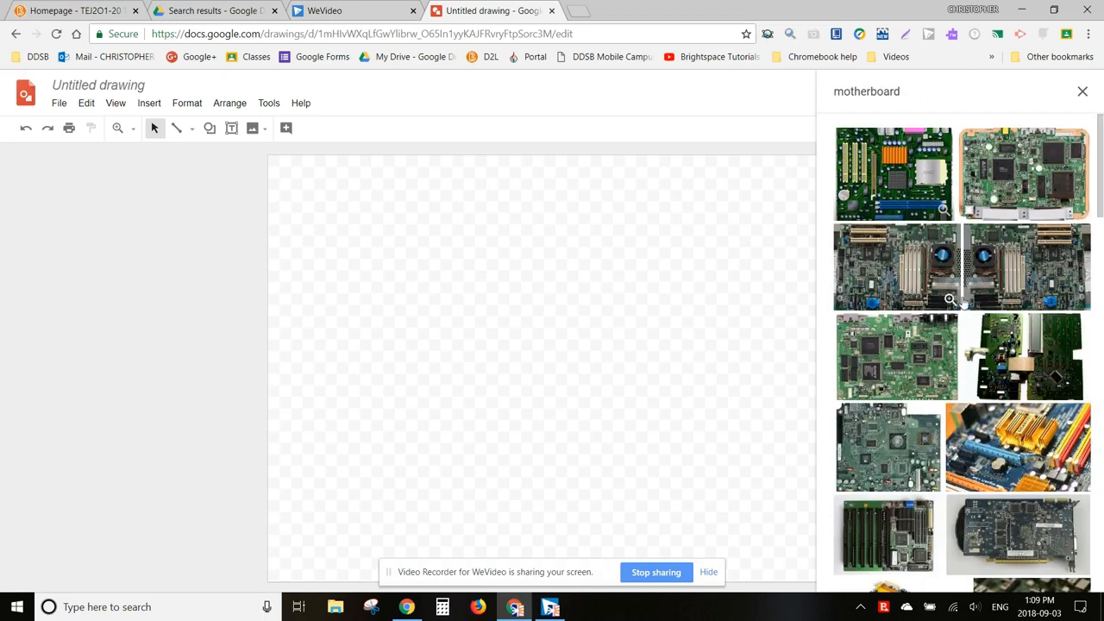
Insert the picture of the full blue motherboard on a white background from the image results into the drawing.
scroll(966, 297, down, 3)
scroll(971, 287, down, 4)
scroll(973, 265, down, 5)
scroll(974, 265, down, 3)
scroll(977, 267, down, 3)
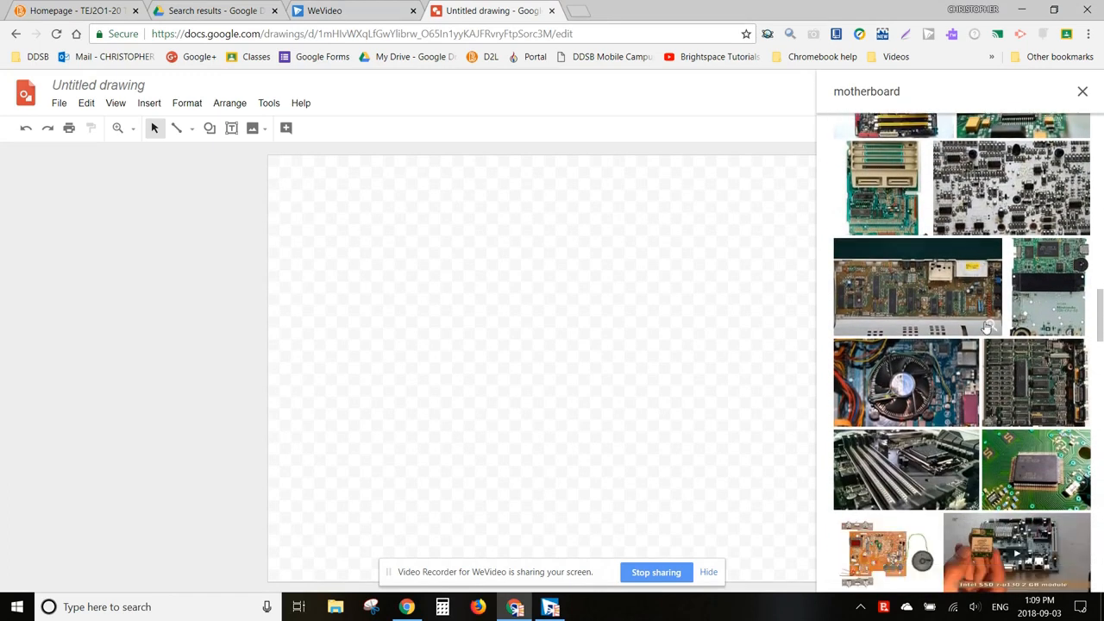
scroll(987, 328, down, 3)
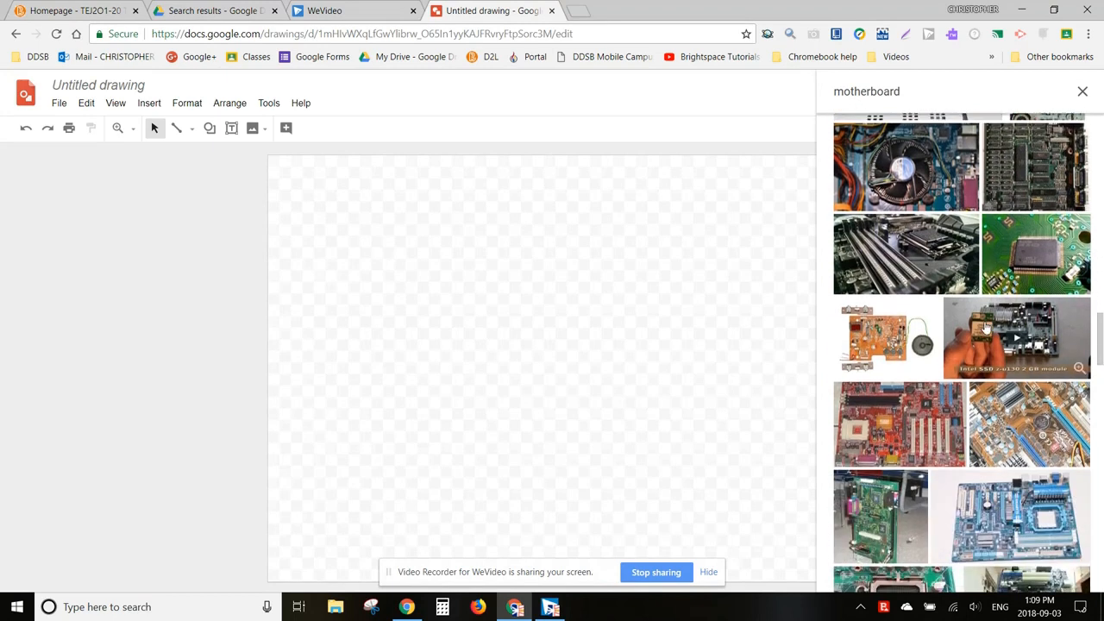
scroll(988, 328, down, 2)
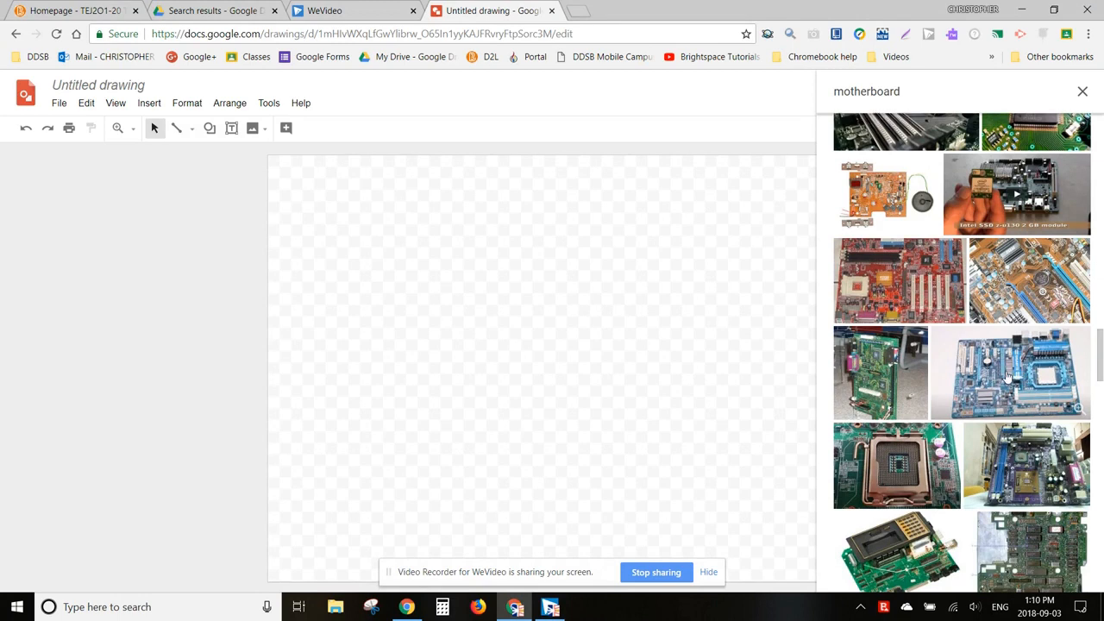
click(1014, 372)
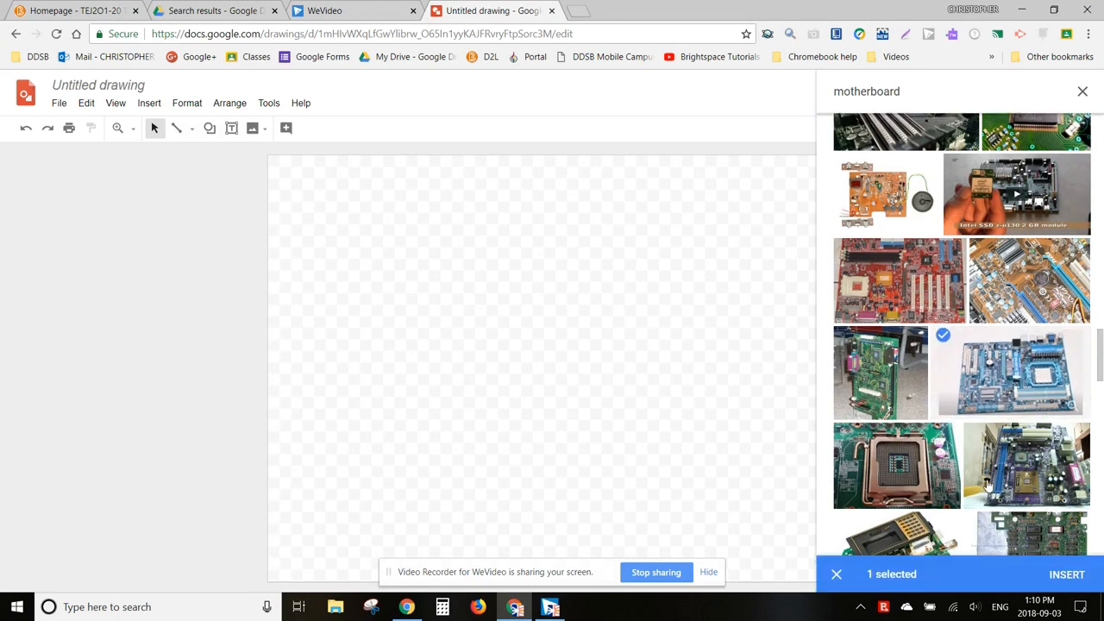
click(1070, 575)
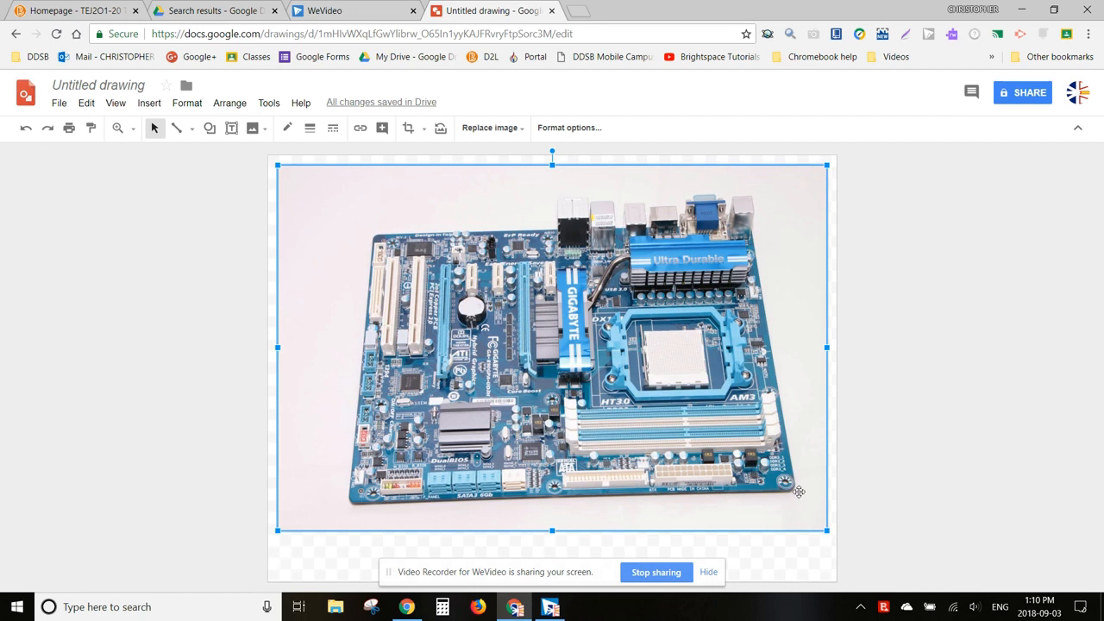
click(860, 439)
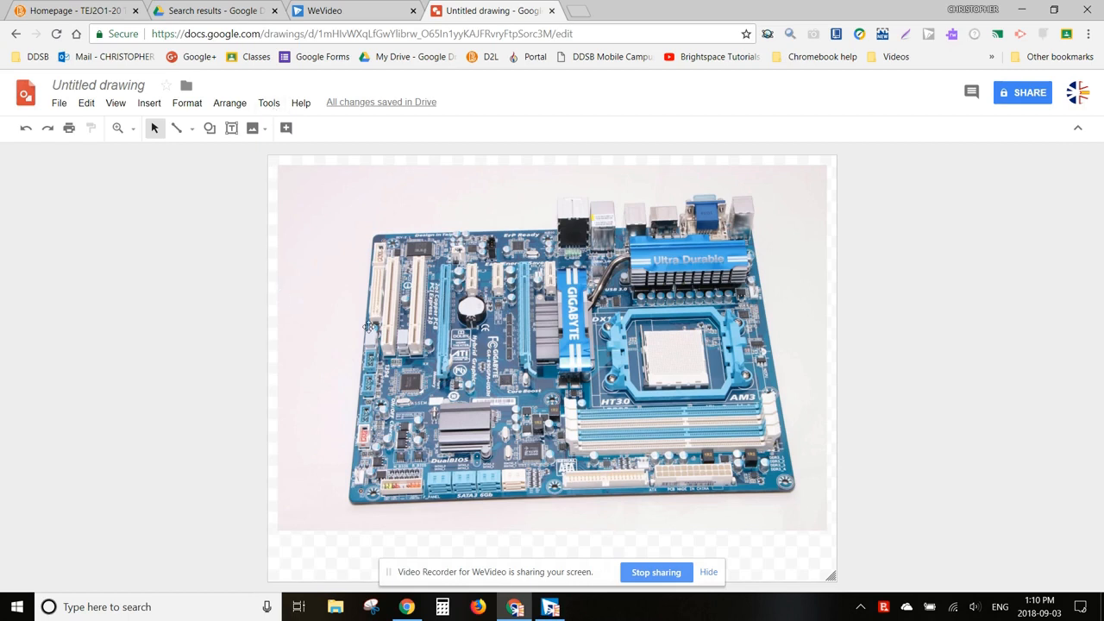
Draw a rectangular callout below the round battery, point its tail at the battery and label it "Battery".
click(150, 104)
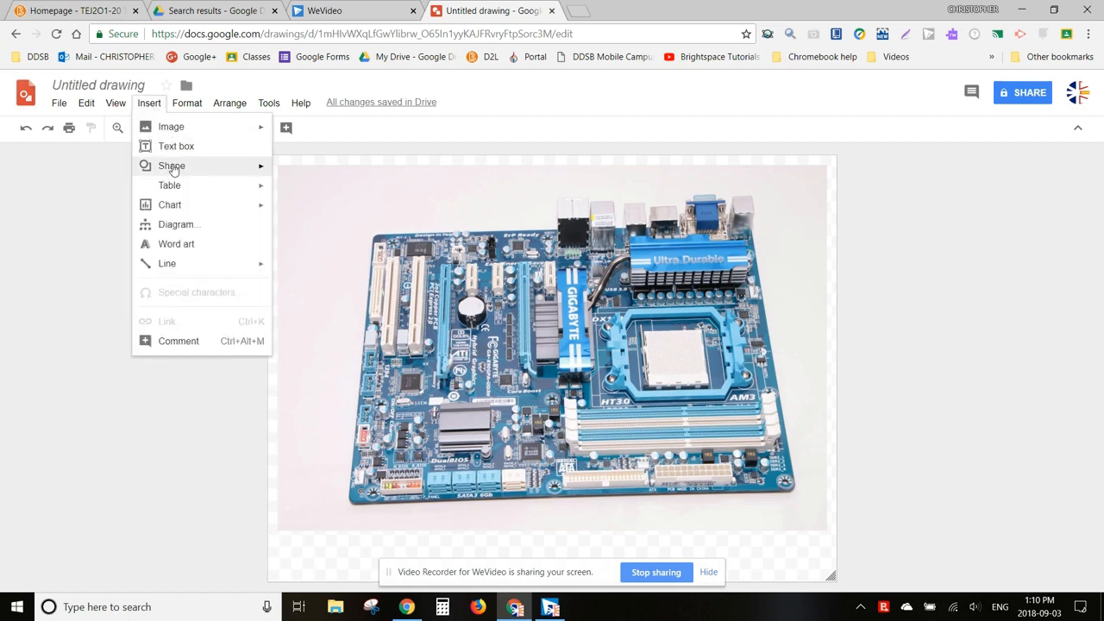
mouse_move(172, 165)
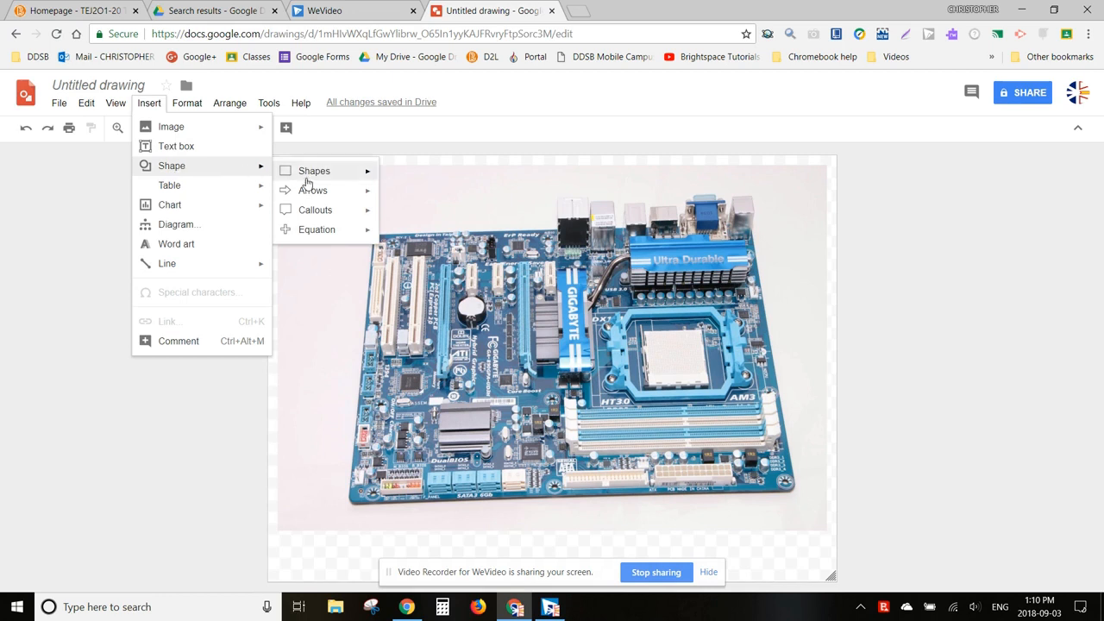
mouse_move(320, 200)
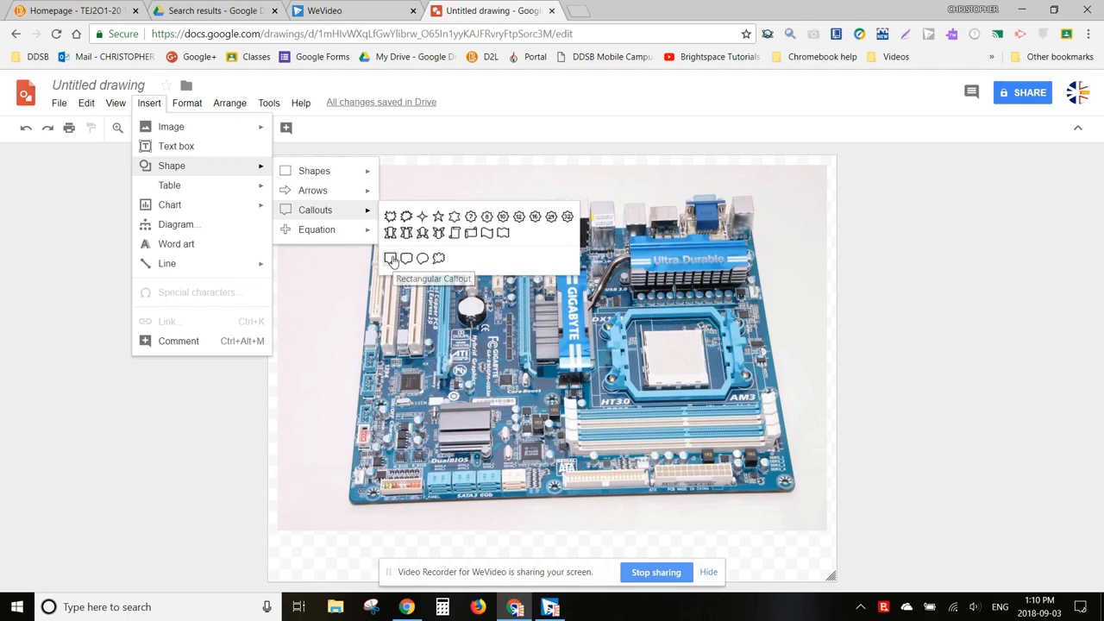
click(391, 259)
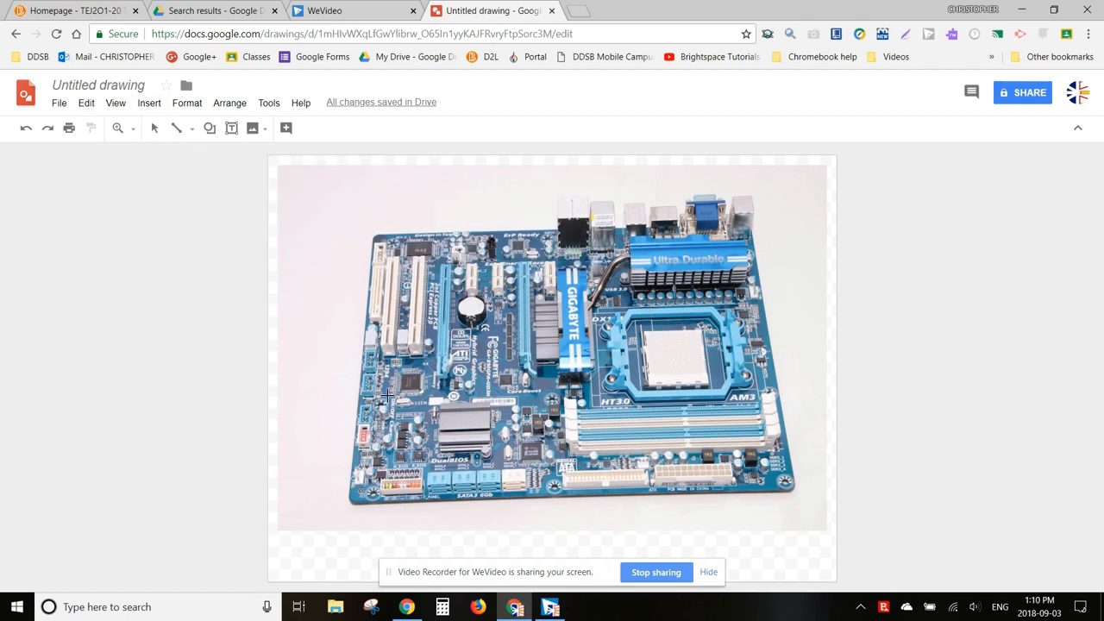
drag(489, 413, 498, 425)
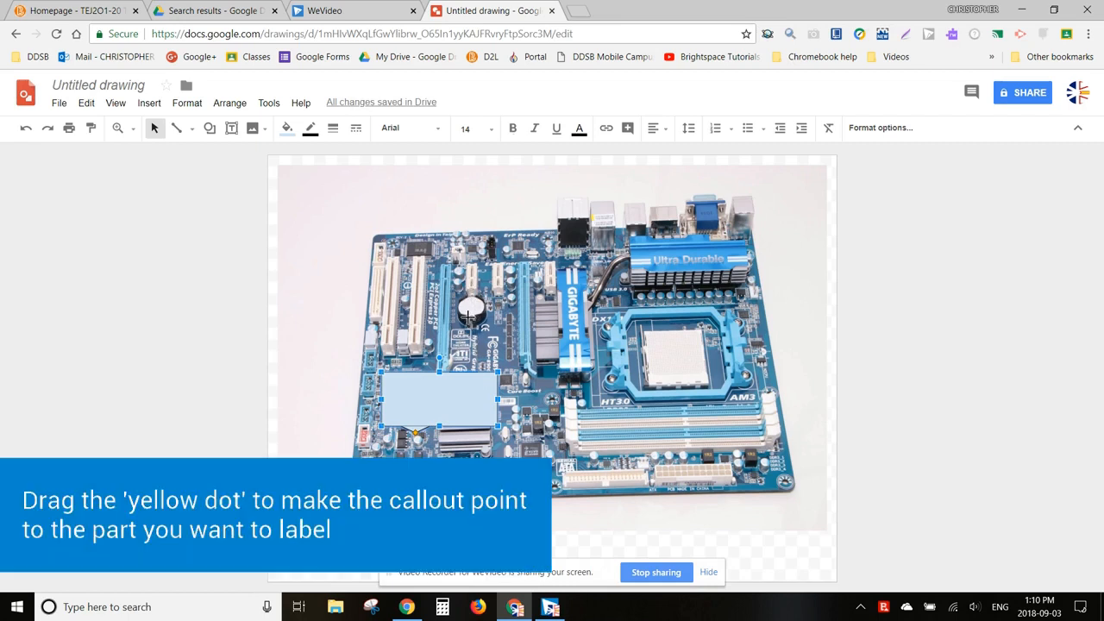
drag(467, 317, 469, 319)
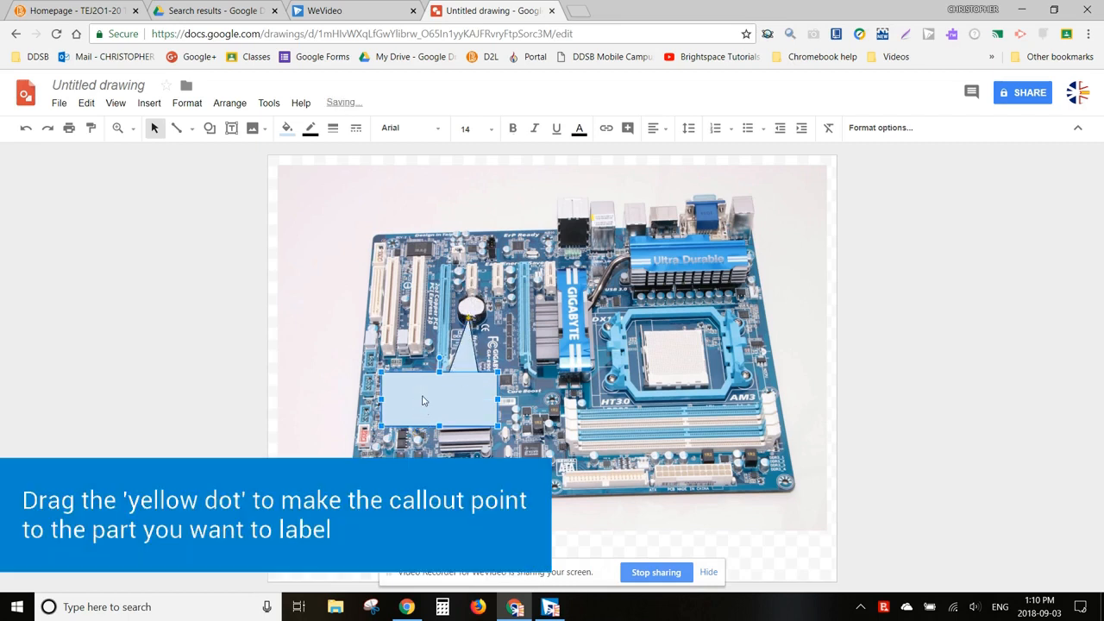
text(Battery)
Shrink the Battery callout around its text, move it closer to the battery and readjust its tail to the battery's lower edge.
drag(382, 422, 431, 412)
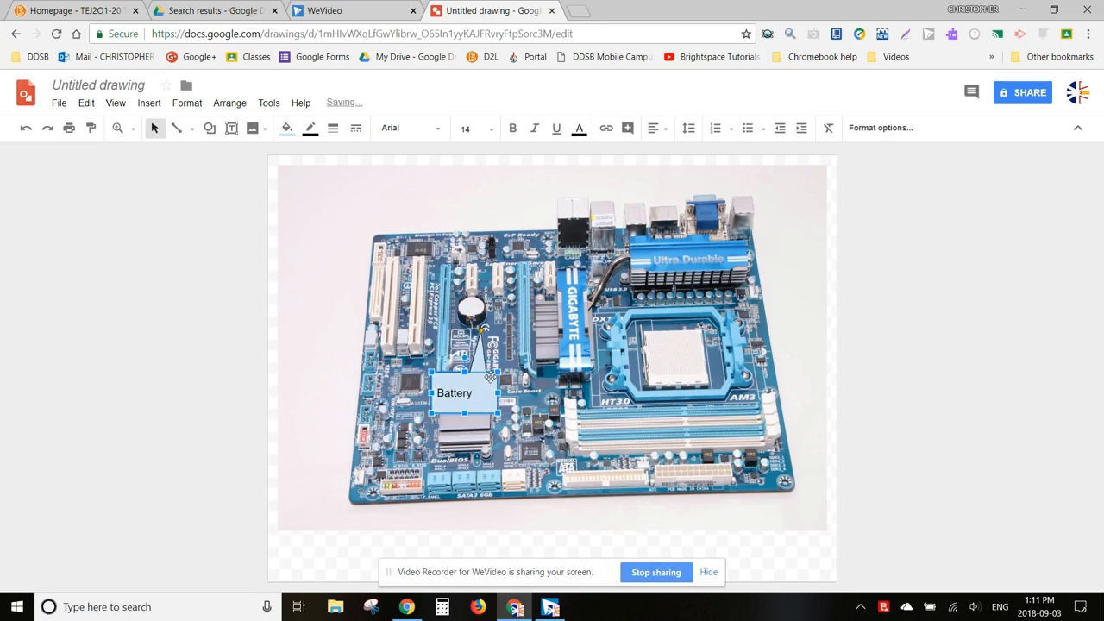
drag(485, 368, 478, 358)
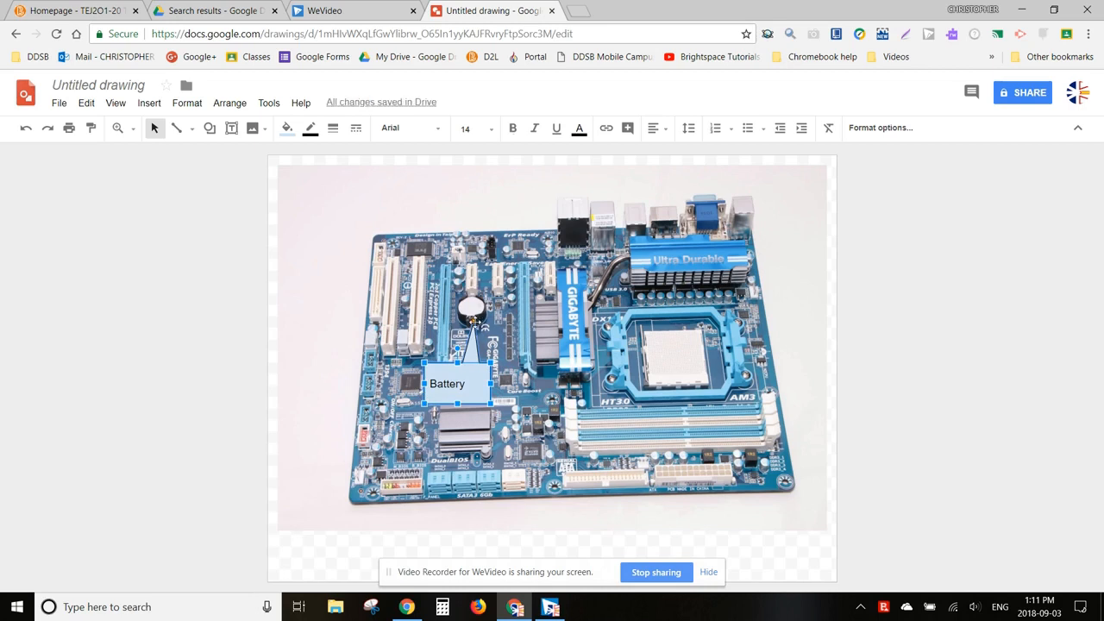
mouse_move(474, 321)
mouse_down()
mouse_move(469, 341)
mouse_move(472, 327)
mouse_up()
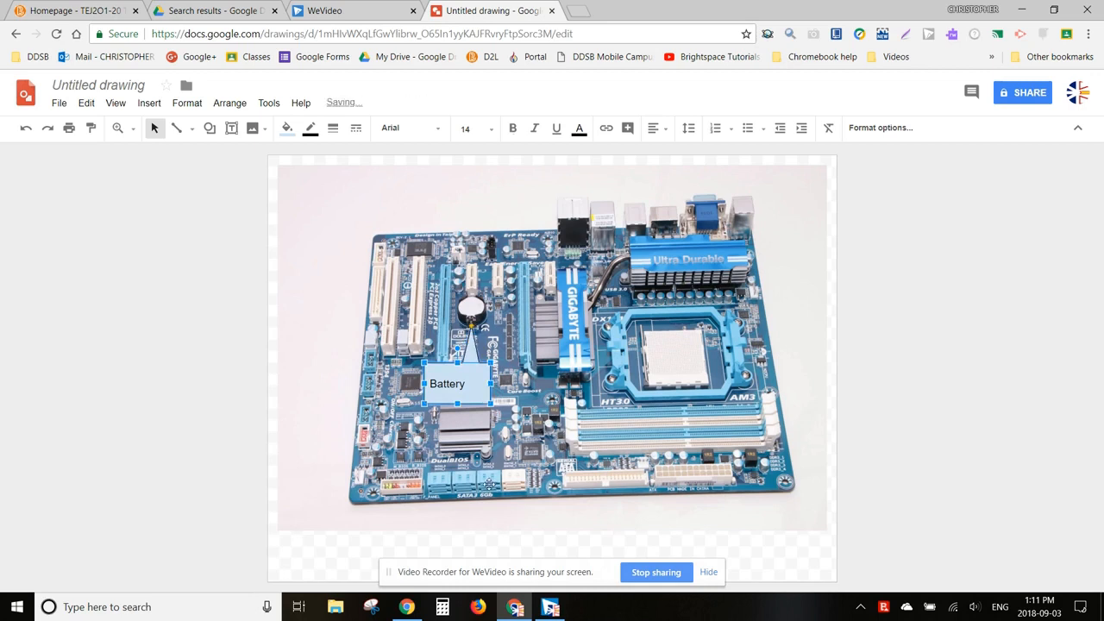
click(329, 553)
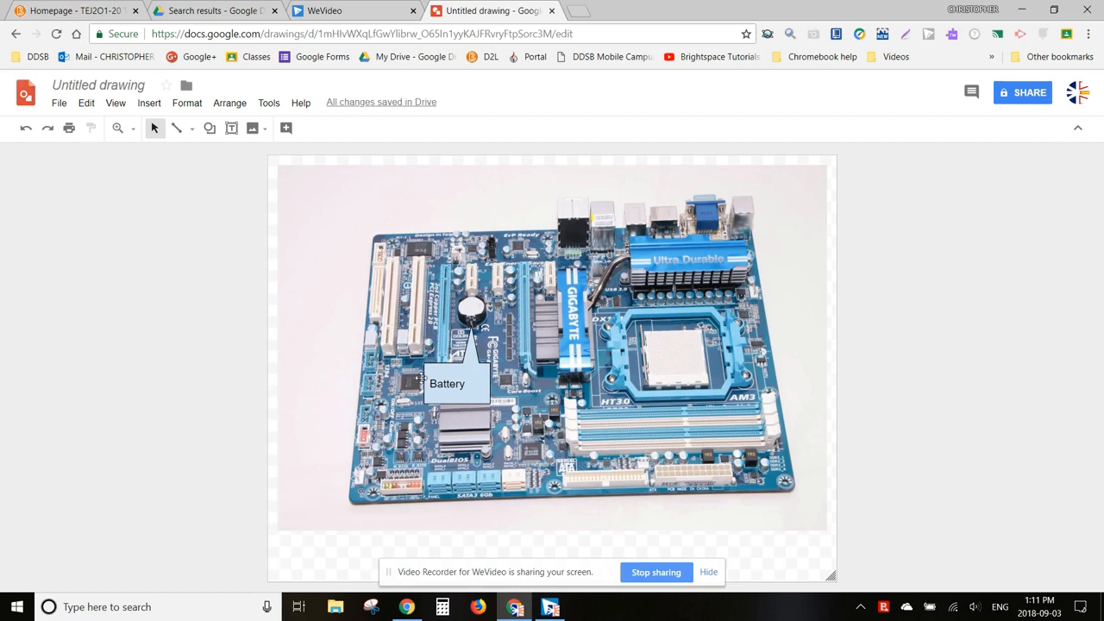
click(149, 102)
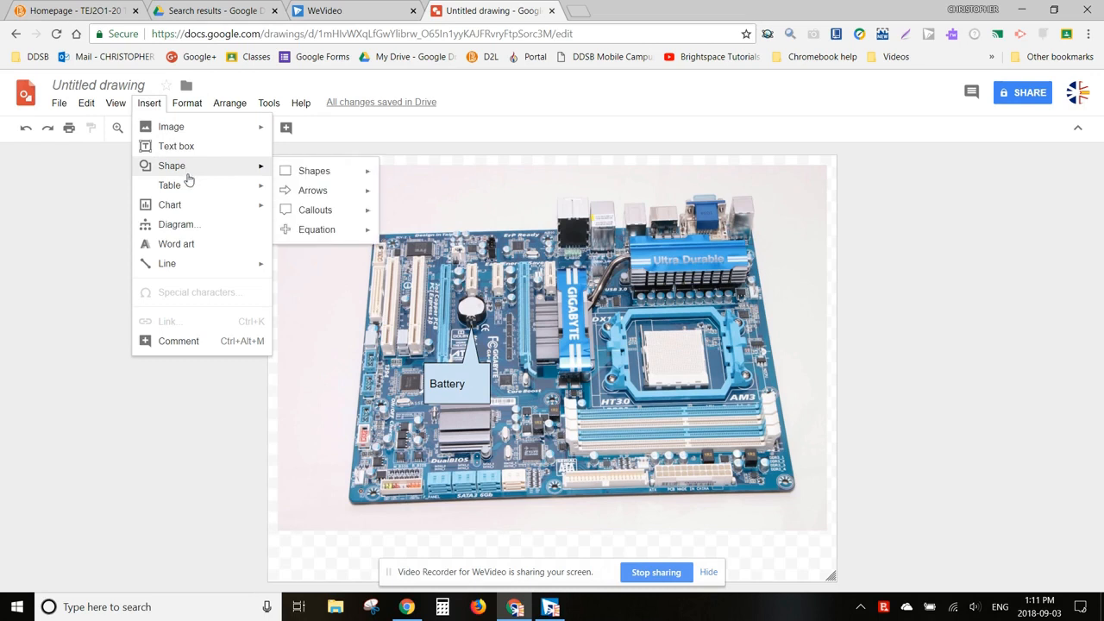
mouse_move(191, 187)
mouse_move(319, 211)
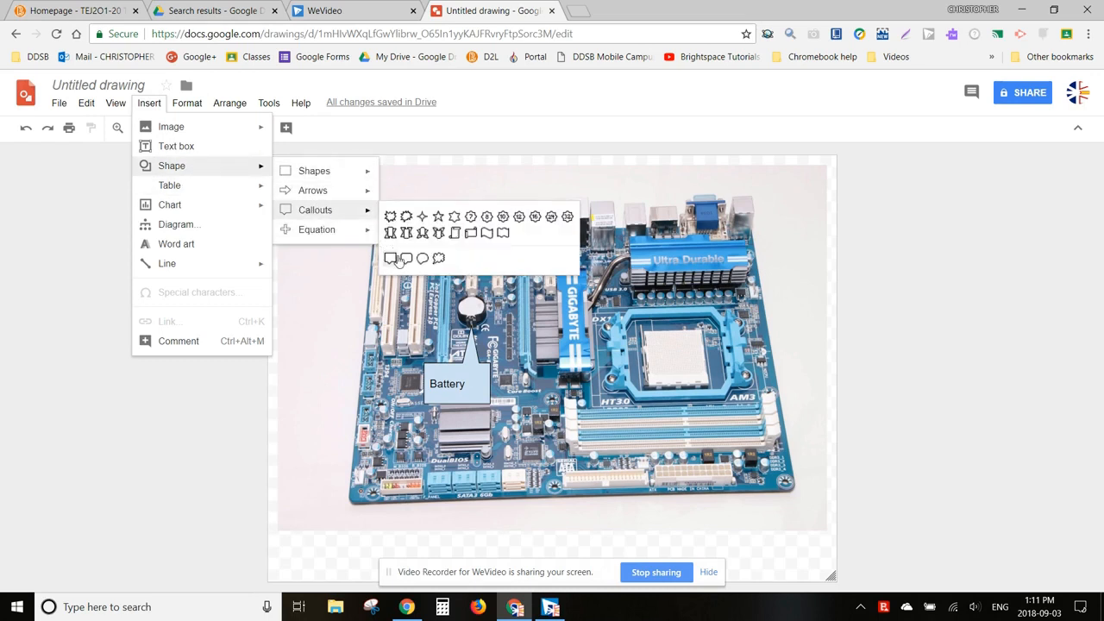
click(367, 379)
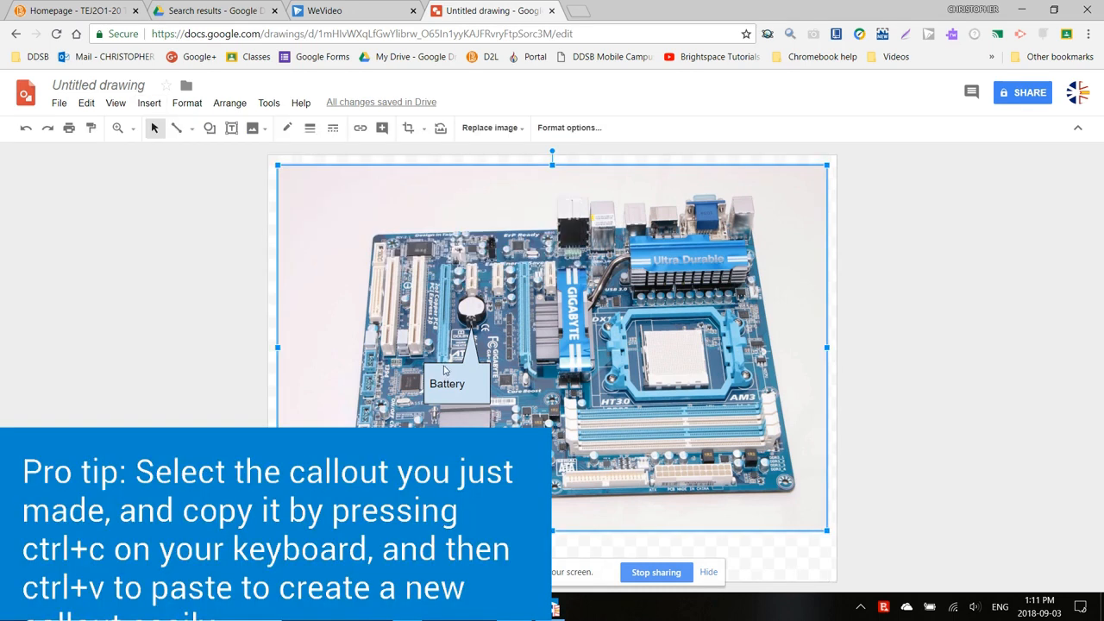
Duplicate the Battery callout, place the copy beside the long RAM slots and point its tail at them.
click(444, 369)
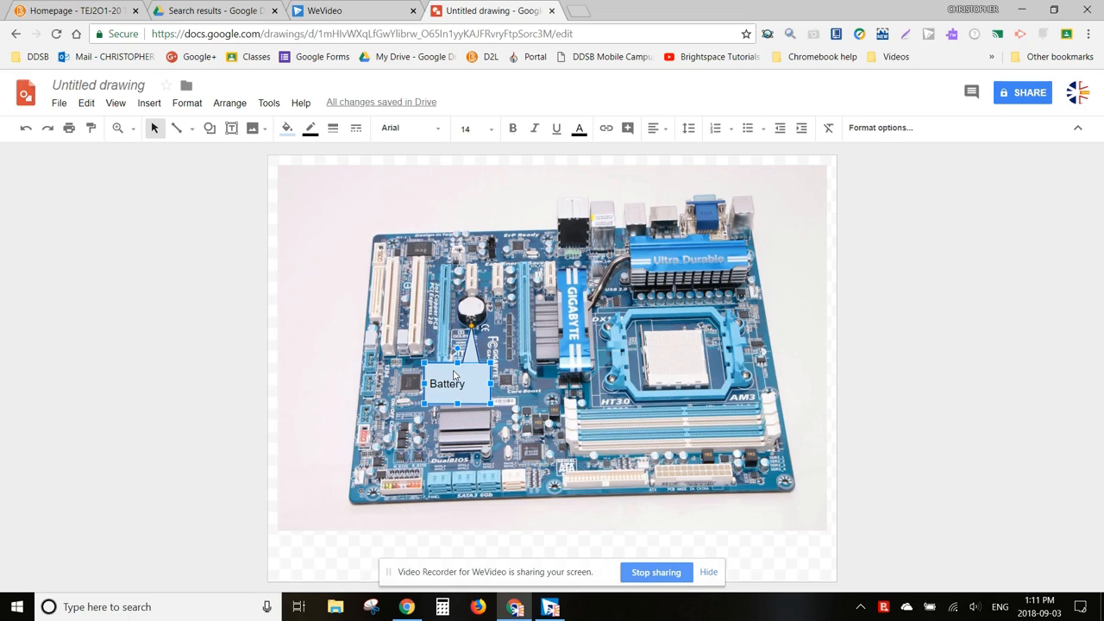
key(ctrl+d)
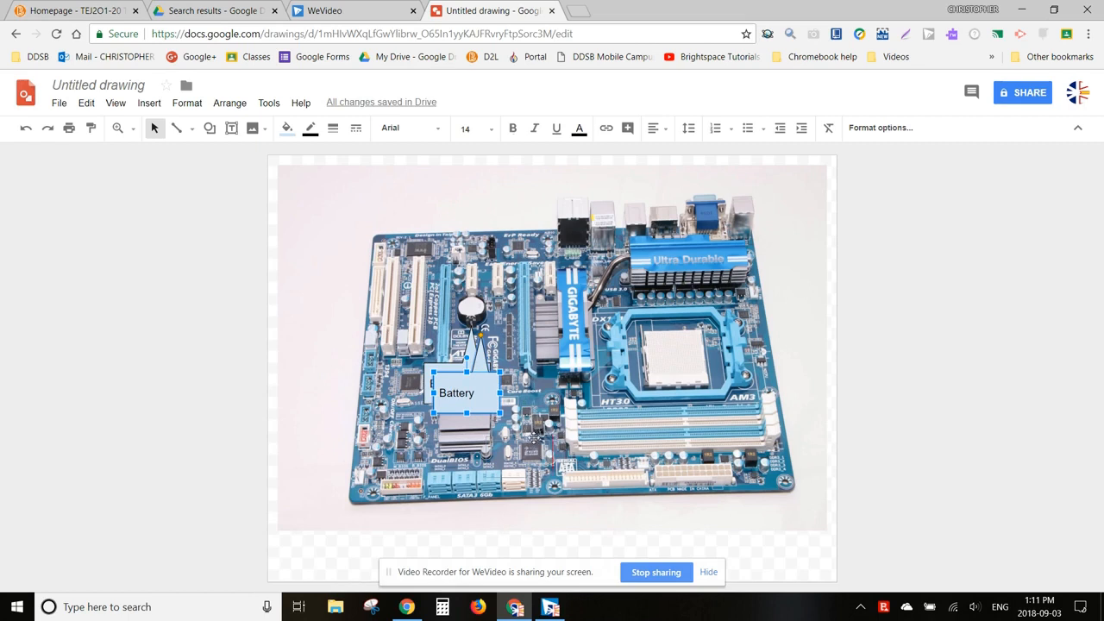
drag(482, 376, 542, 439)
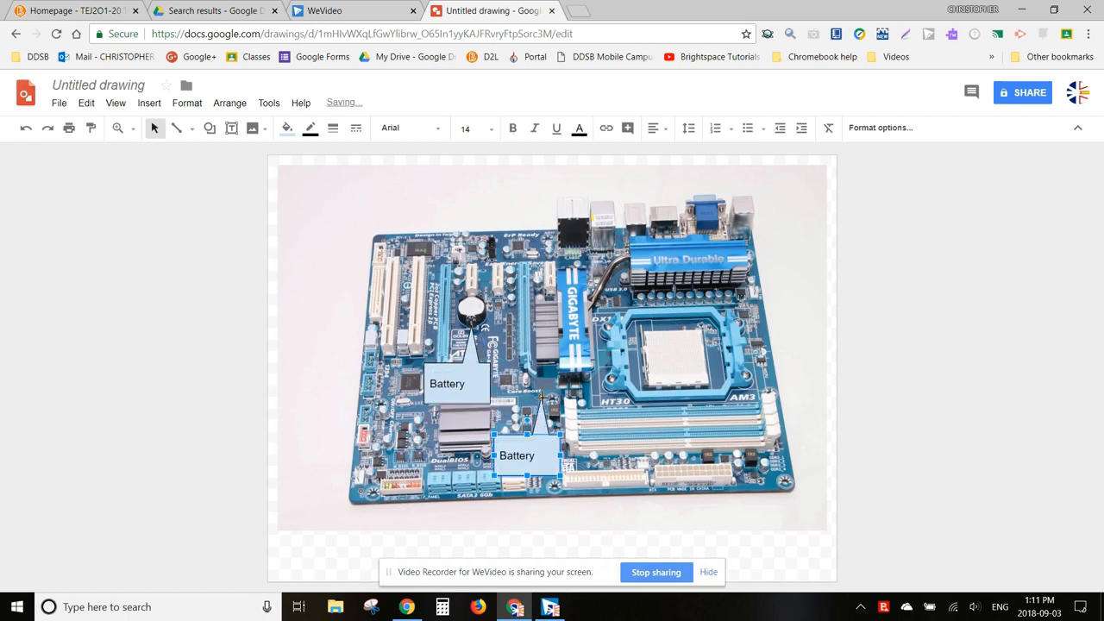
drag(541, 399, 584, 434)
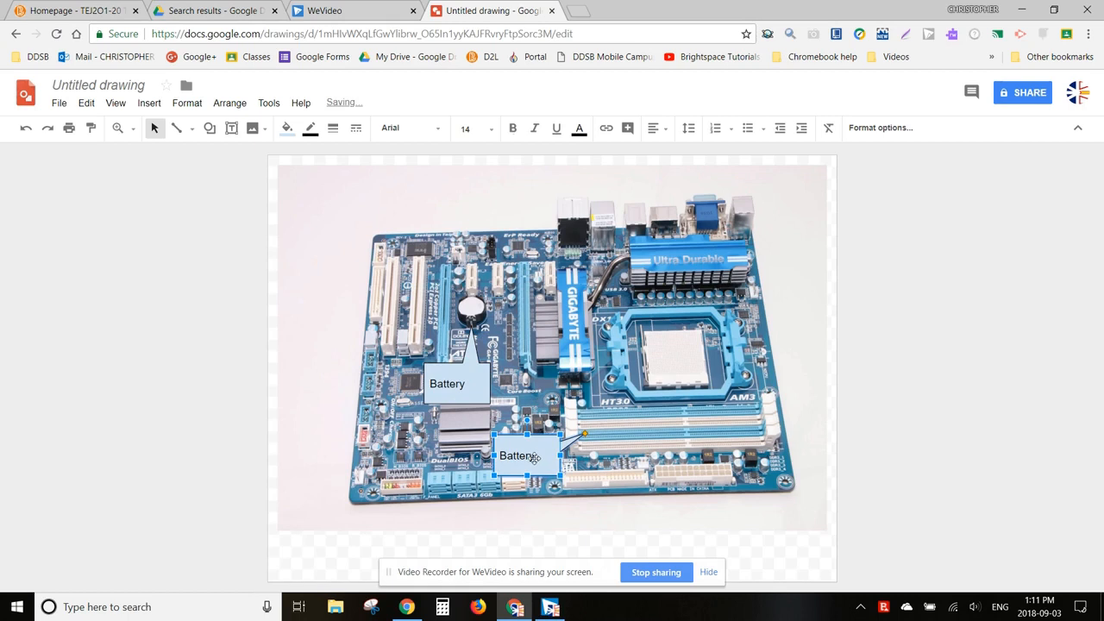
Replace the duplicated callout's text with "RAM Slots".
double_click(532, 458)
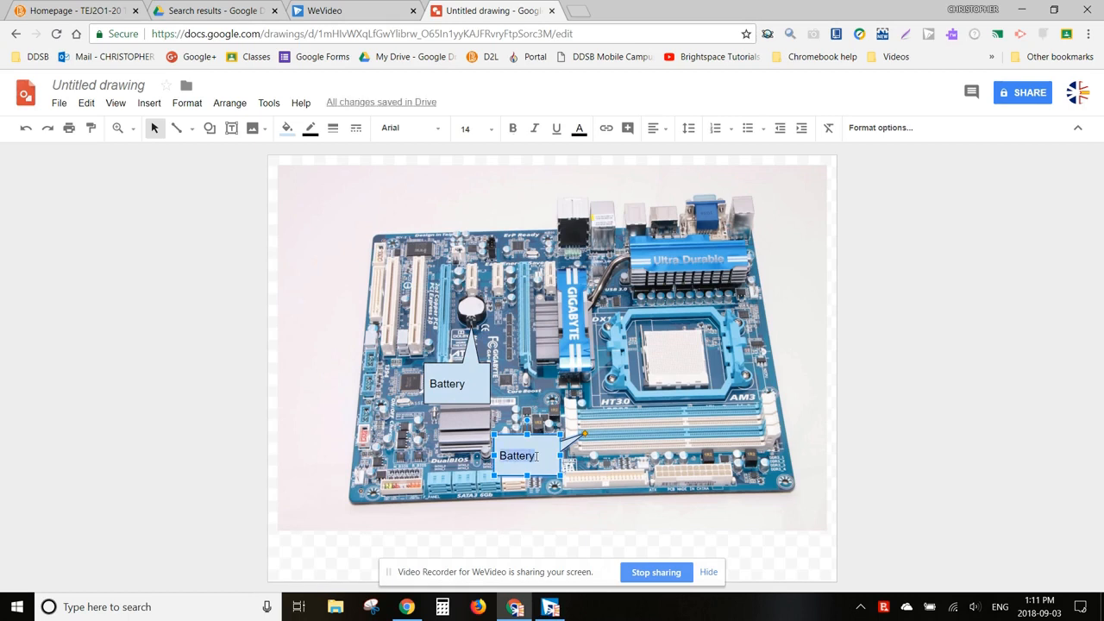
text(RAM Slots)
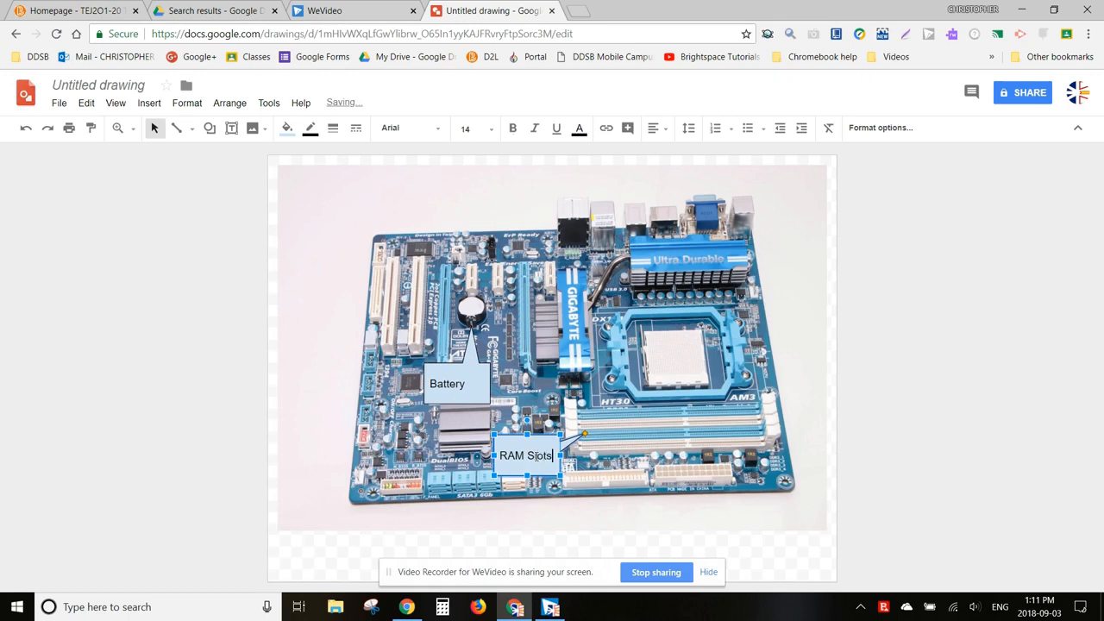
click(461, 470)
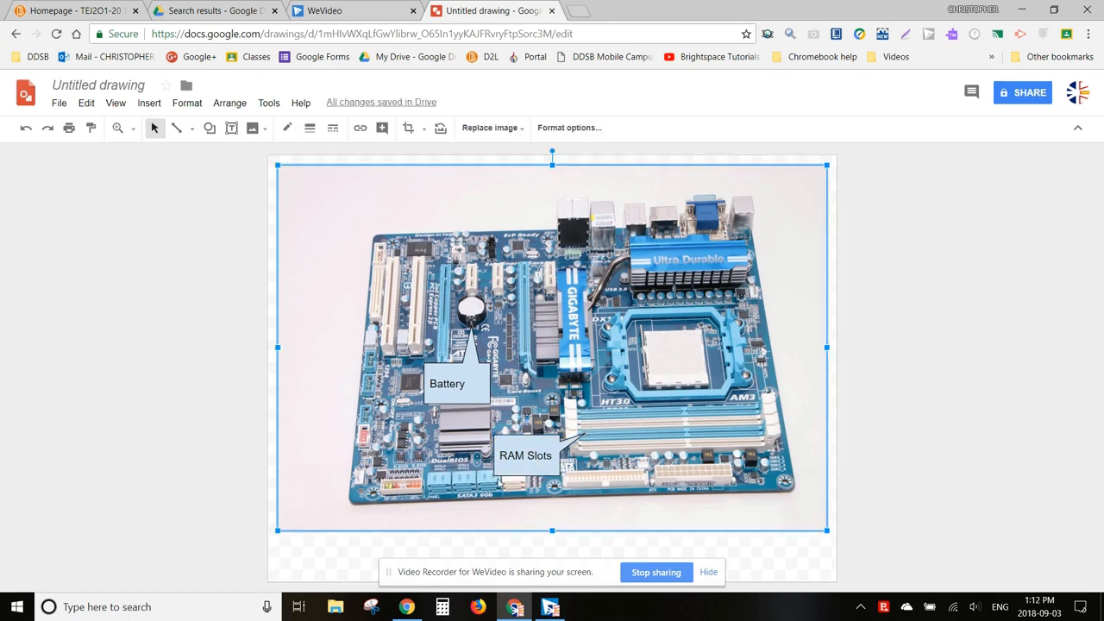
Draw a rectangular callout over the heatsink above the CPU socket and point its tail at the socket.
click(910, 453)
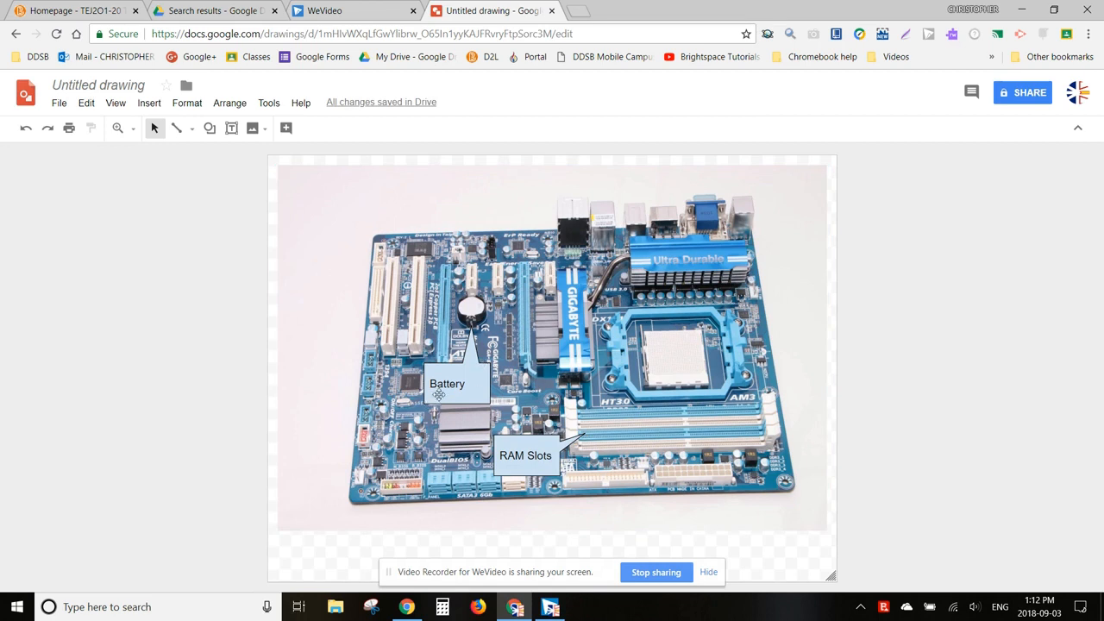
click(149, 106)
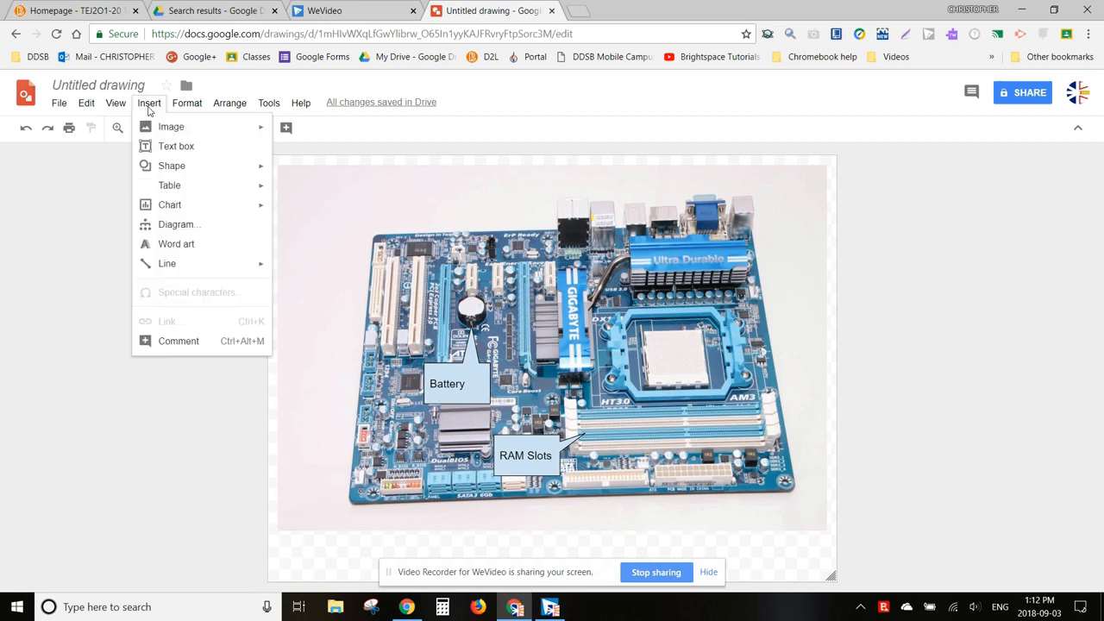
mouse_move(187, 170)
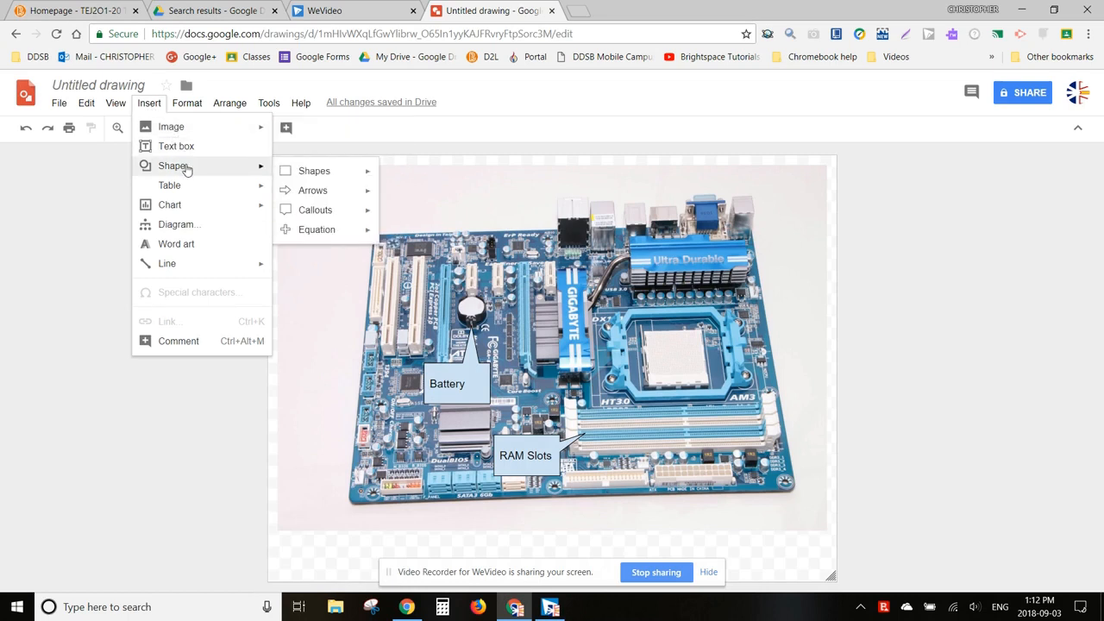
mouse_move(325, 214)
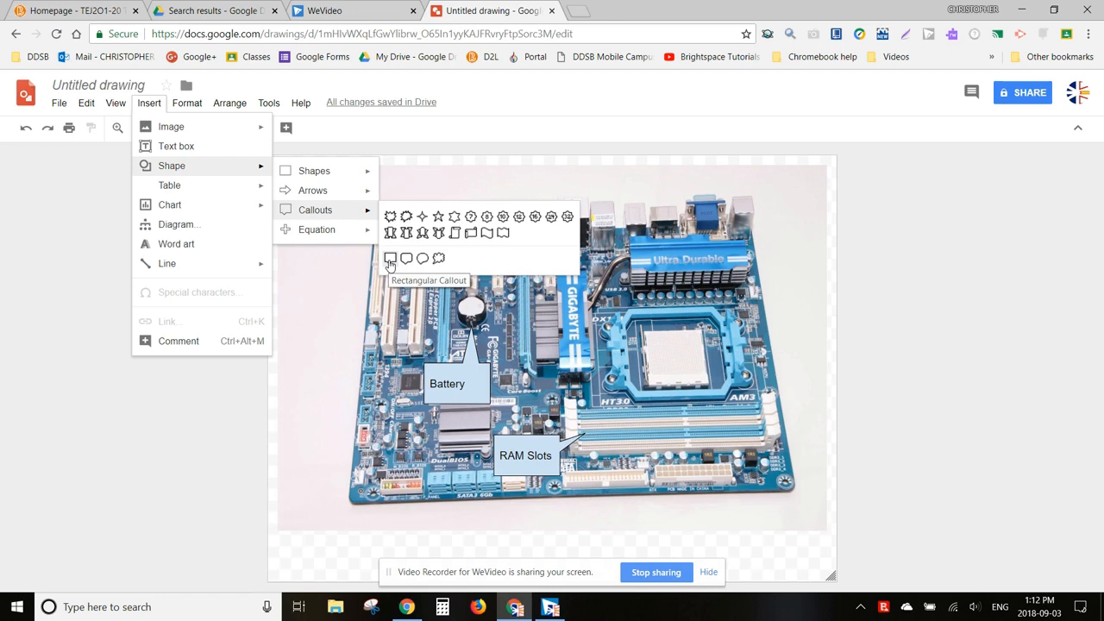
click(390, 259)
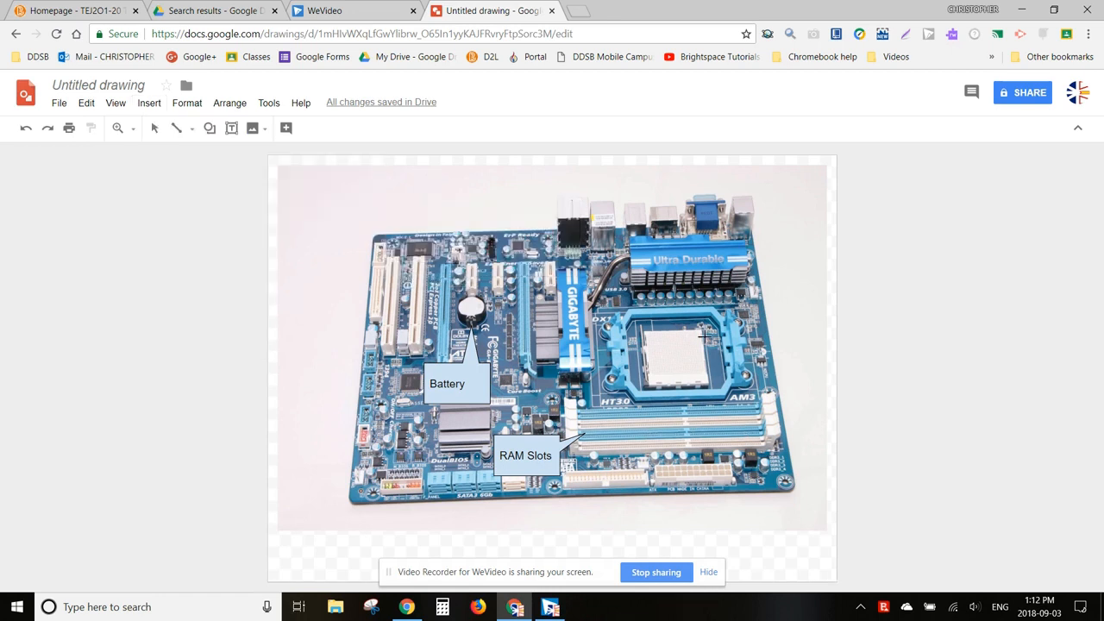
drag(640, 233, 738, 275)
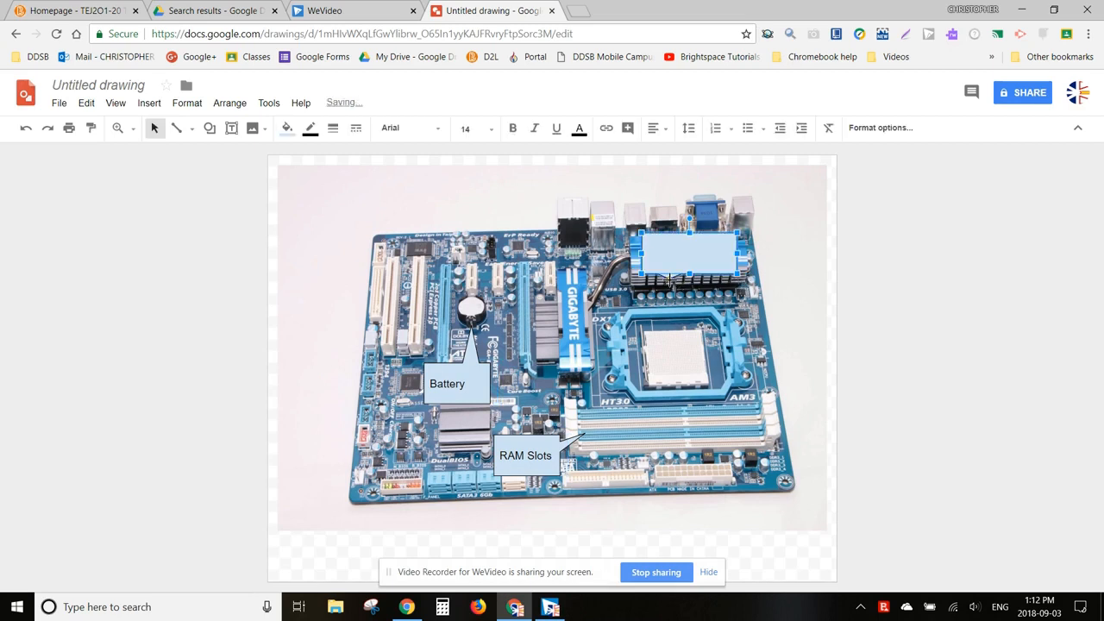
drag(671, 333, 671, 333)
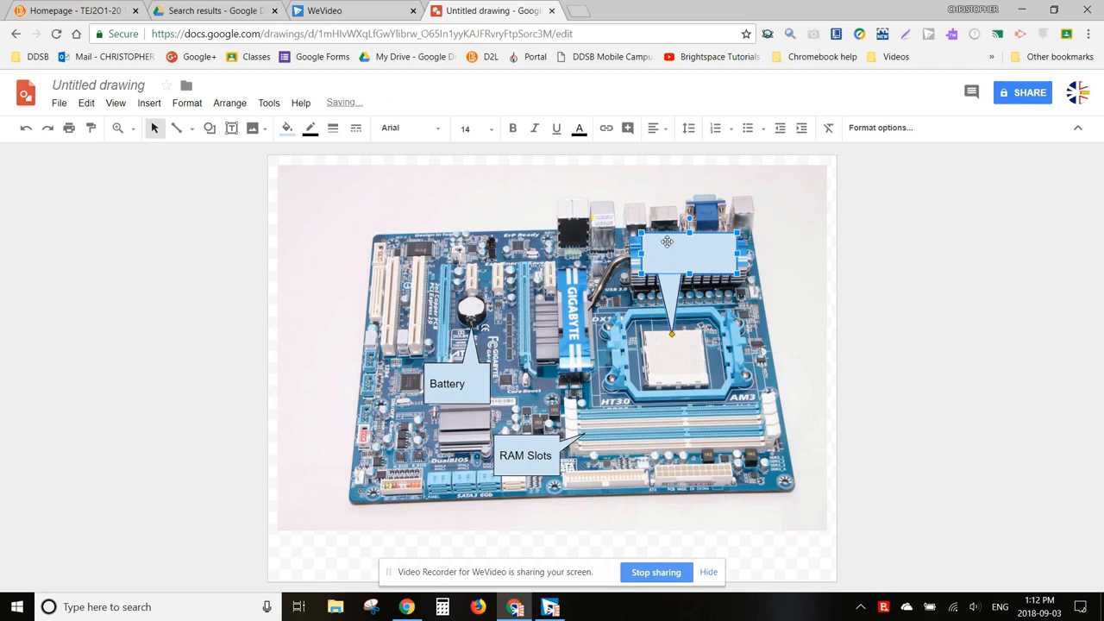
Label the new callout above the socket "CPU Socket".
click(672, 253)
text(CPU Socket)
click(745, 299)
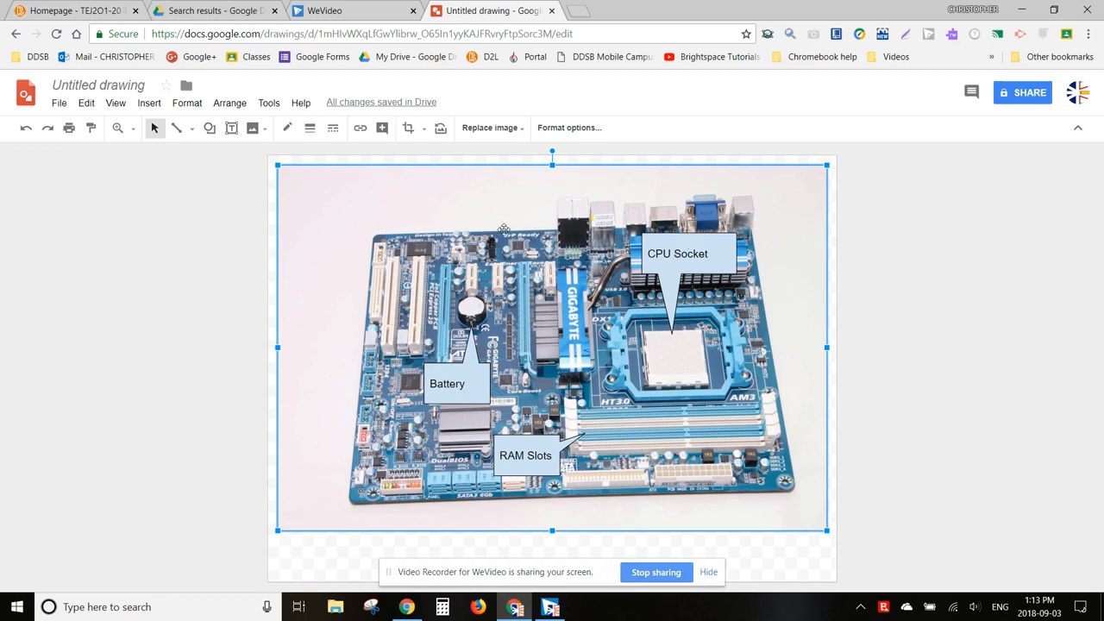
Draw a rectangular callout above the long blue expansion slot, with its tail at the slot's upper end, and label it "PCI-E 16x".
click(146, 102)
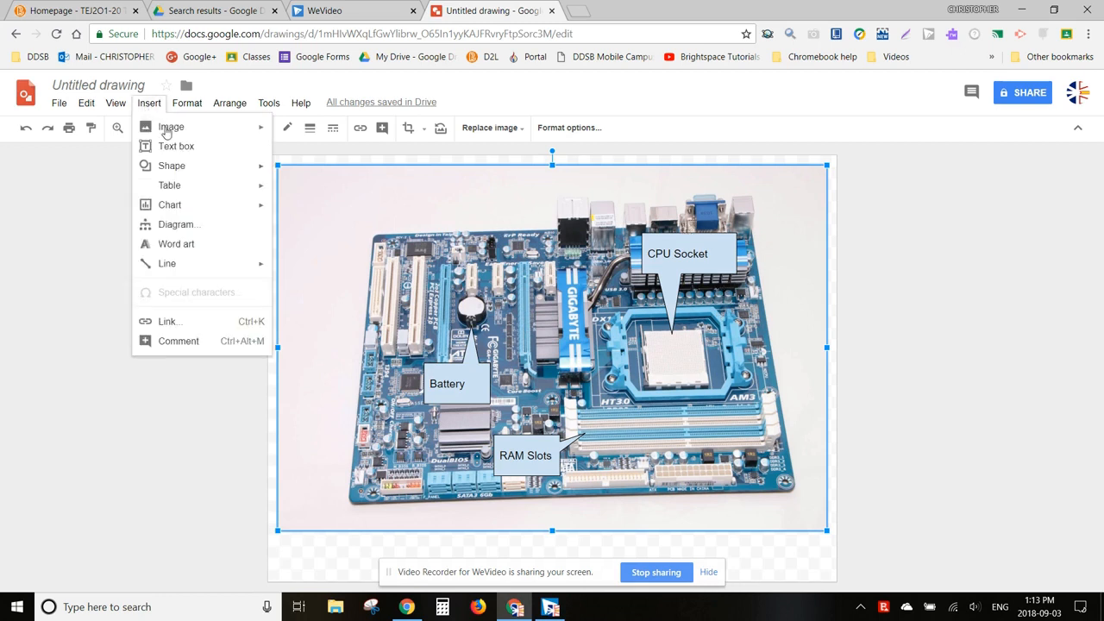
mouse_move(211, 170)
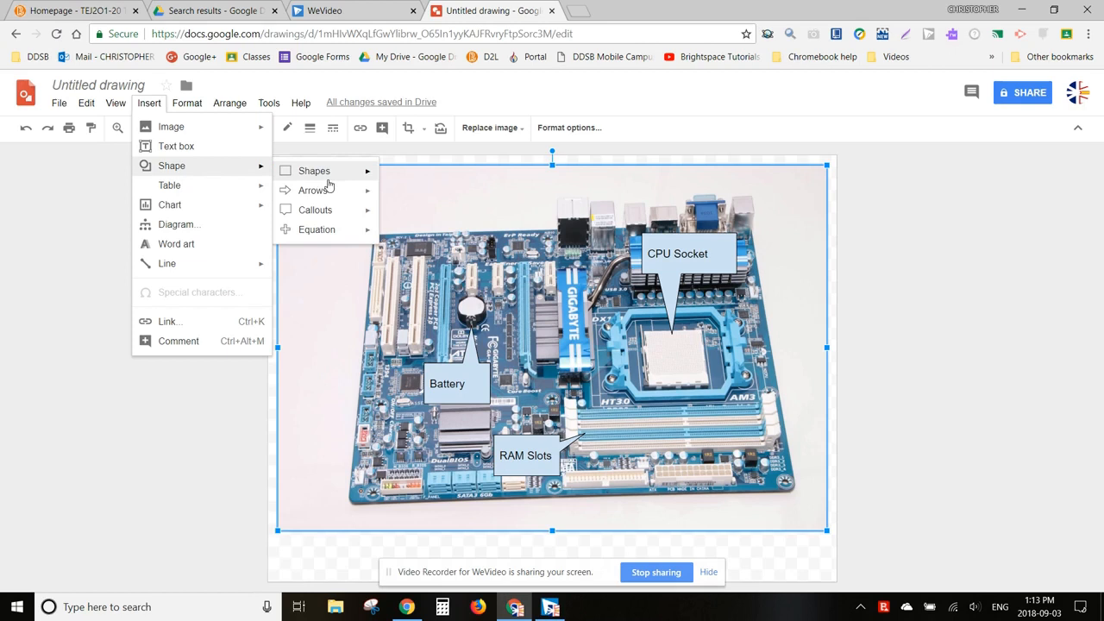
mouse_move(329, 209)
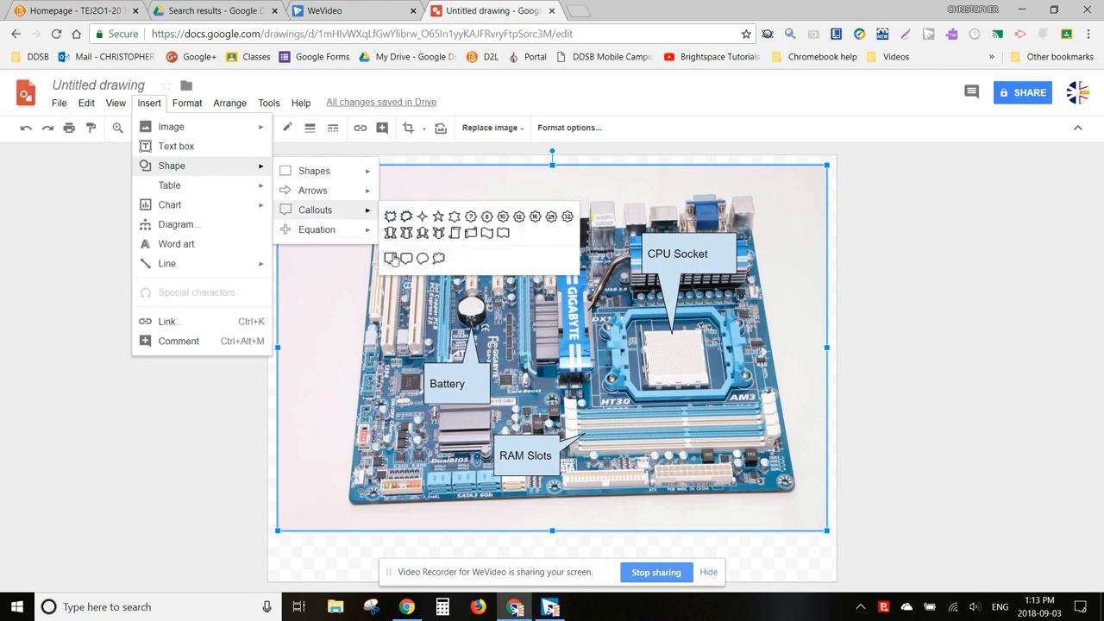
click(391, 259)
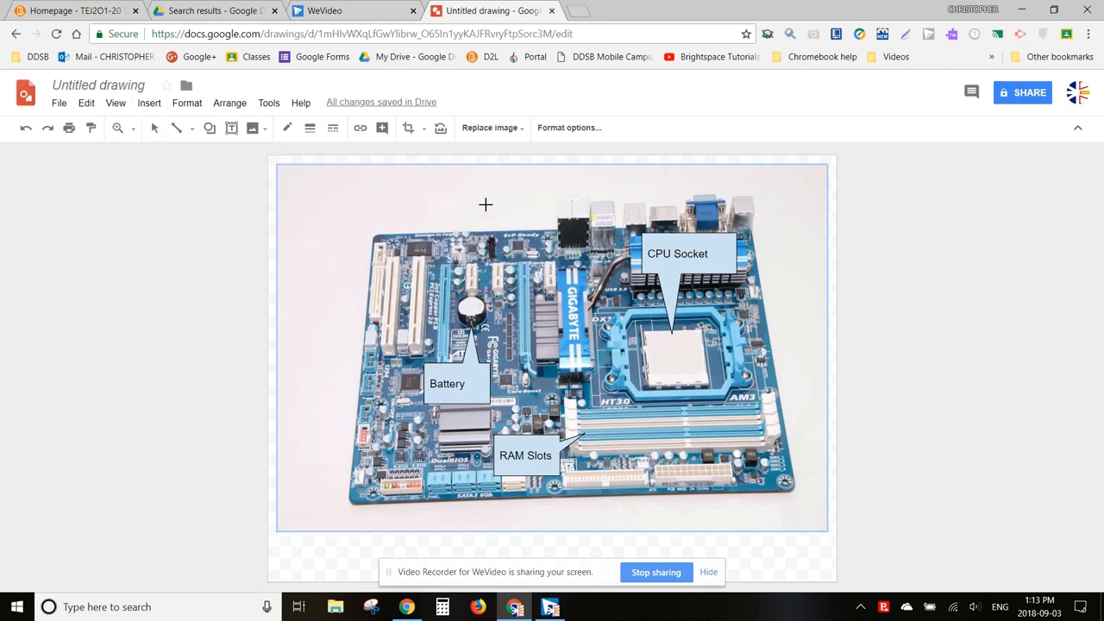
drag(458, 188, 522, 261)
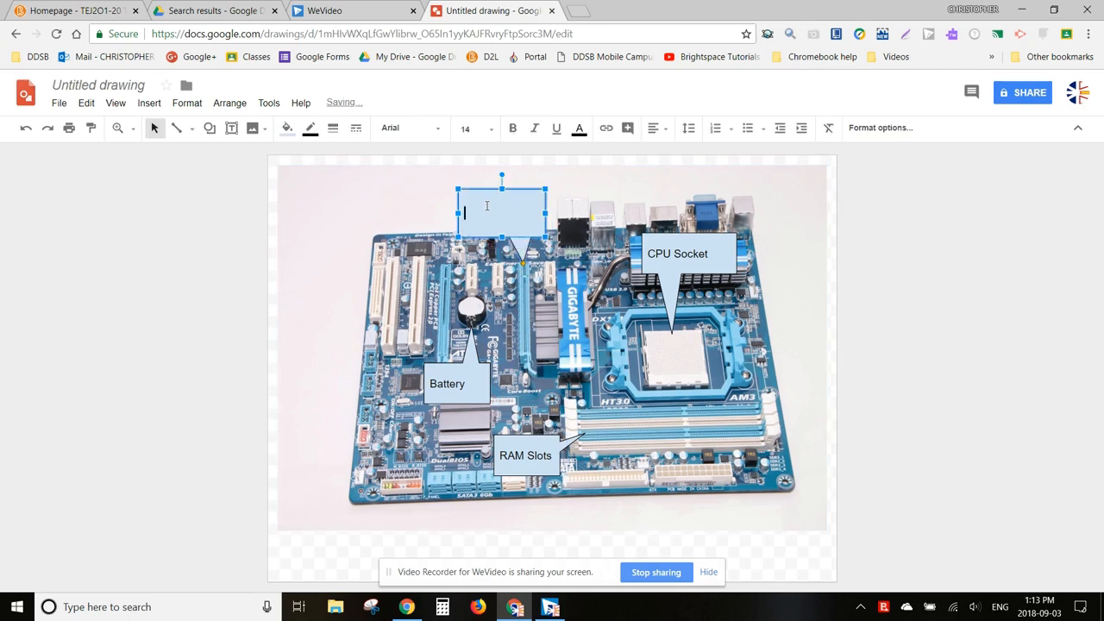
text(PCI-E 16x)
click(402, 214)
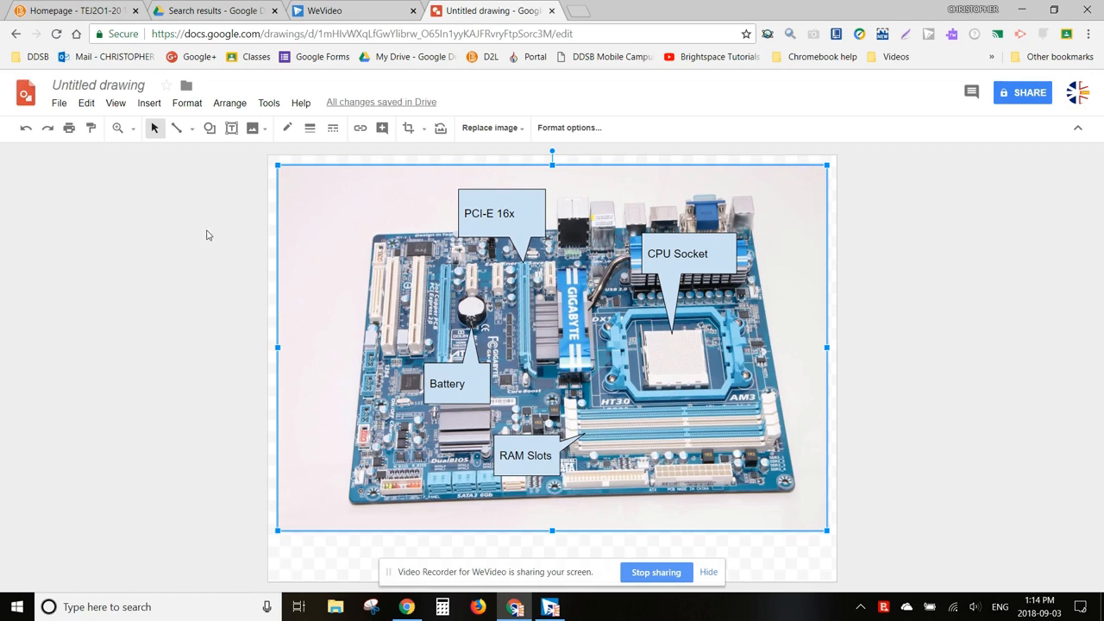
Rename the drawing as "motherboard label".
click(240, 239)
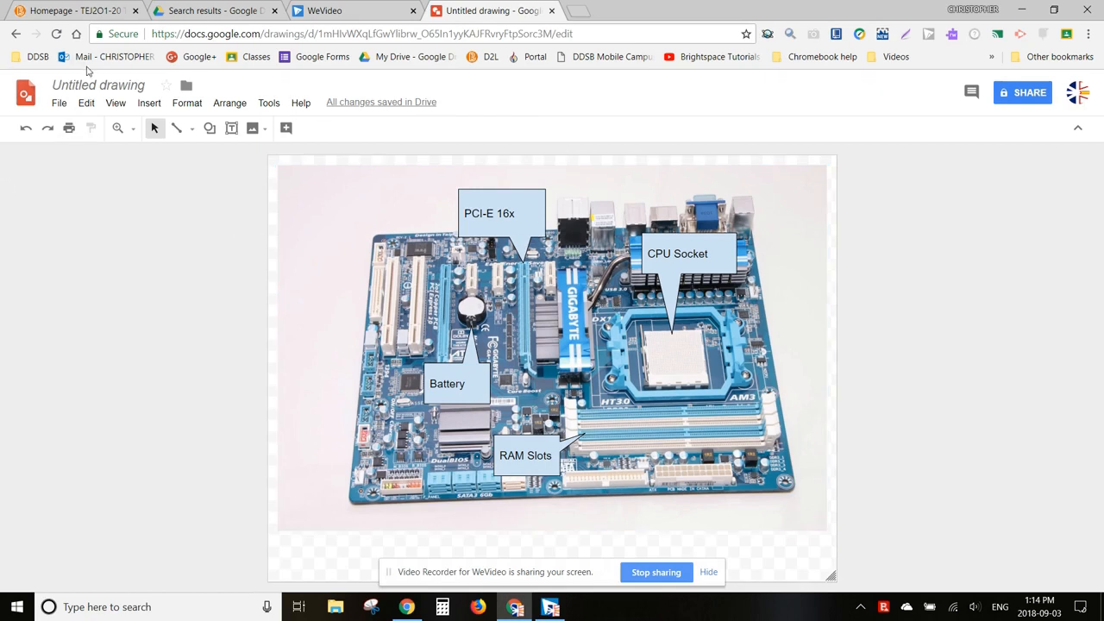
click(91, 84)
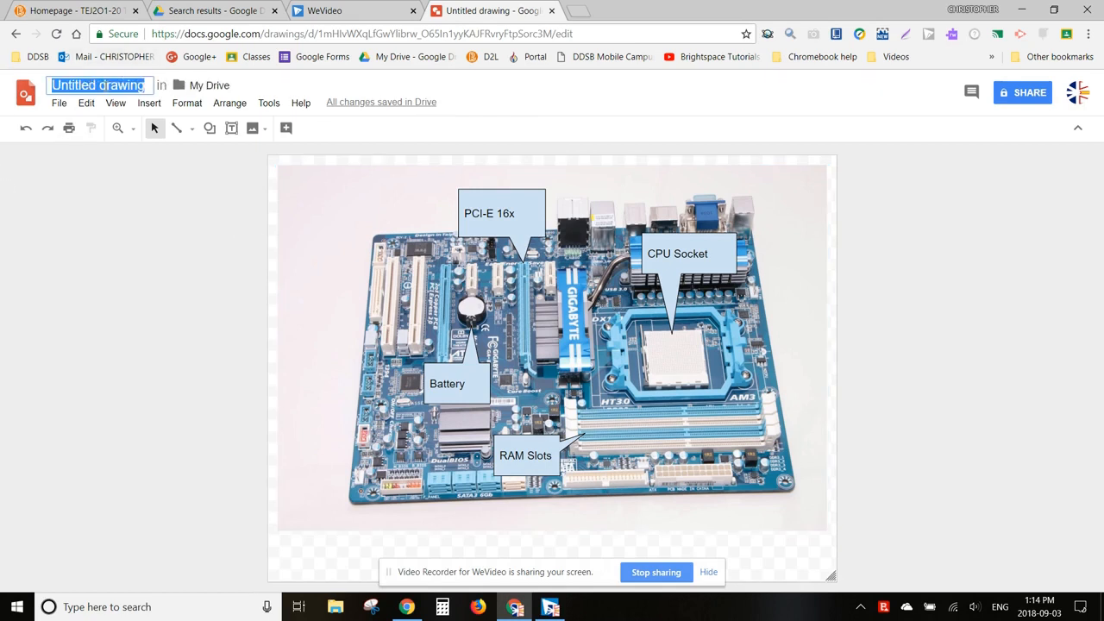
text(moth)
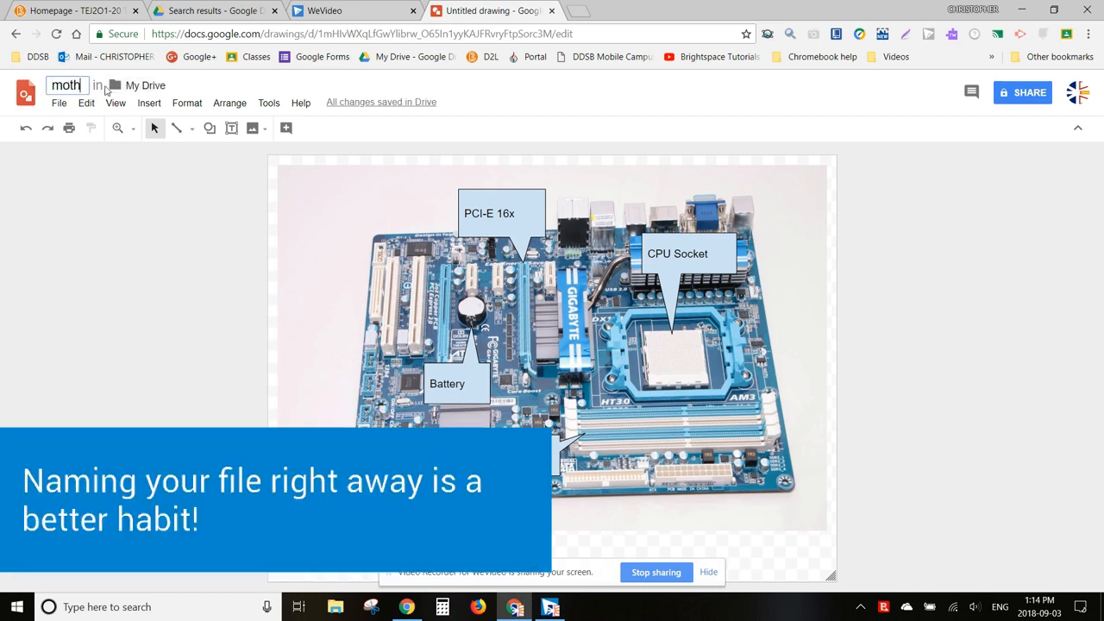
text(erboard)
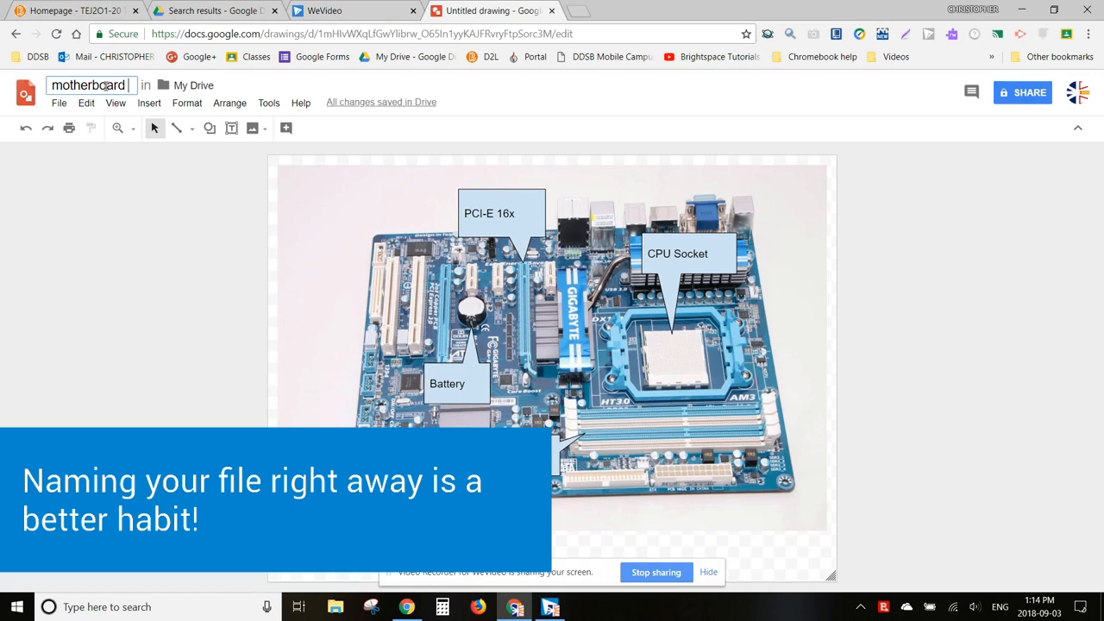
text( label)
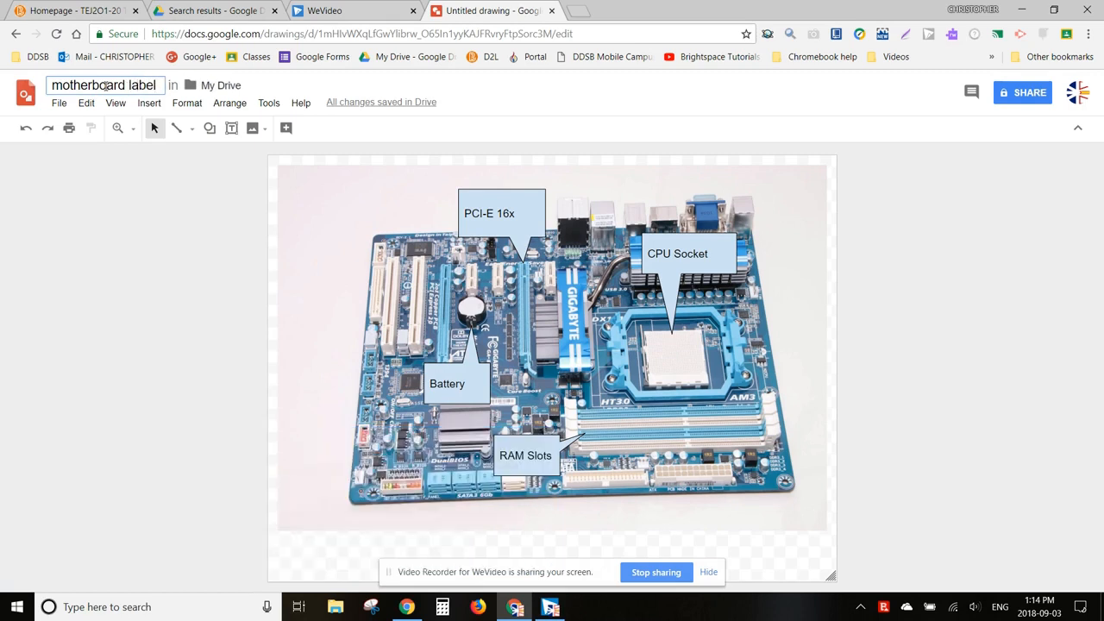
key(Return)
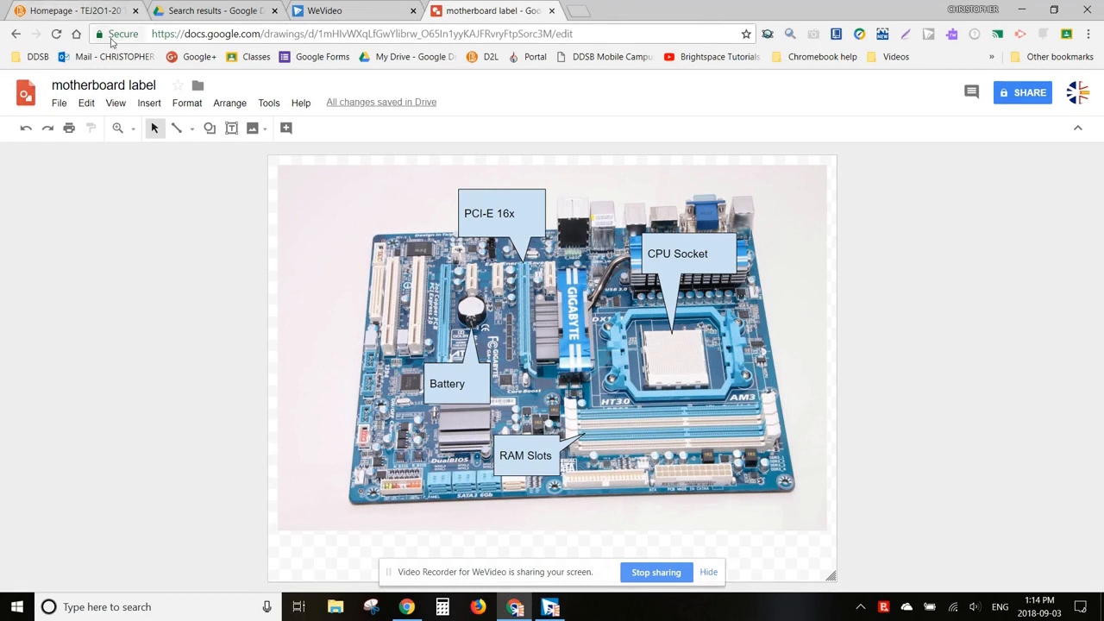
Switch to the D2L course site and open the submission page for "Assignment 3: Motherboard layout".
click(71, 10)
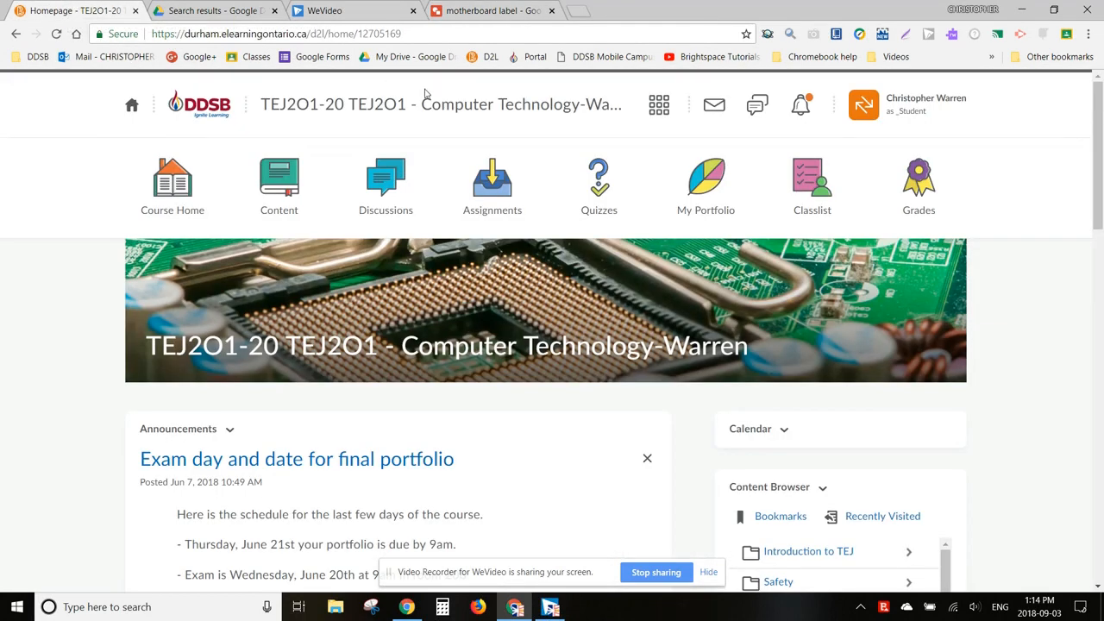
click(490, 193)
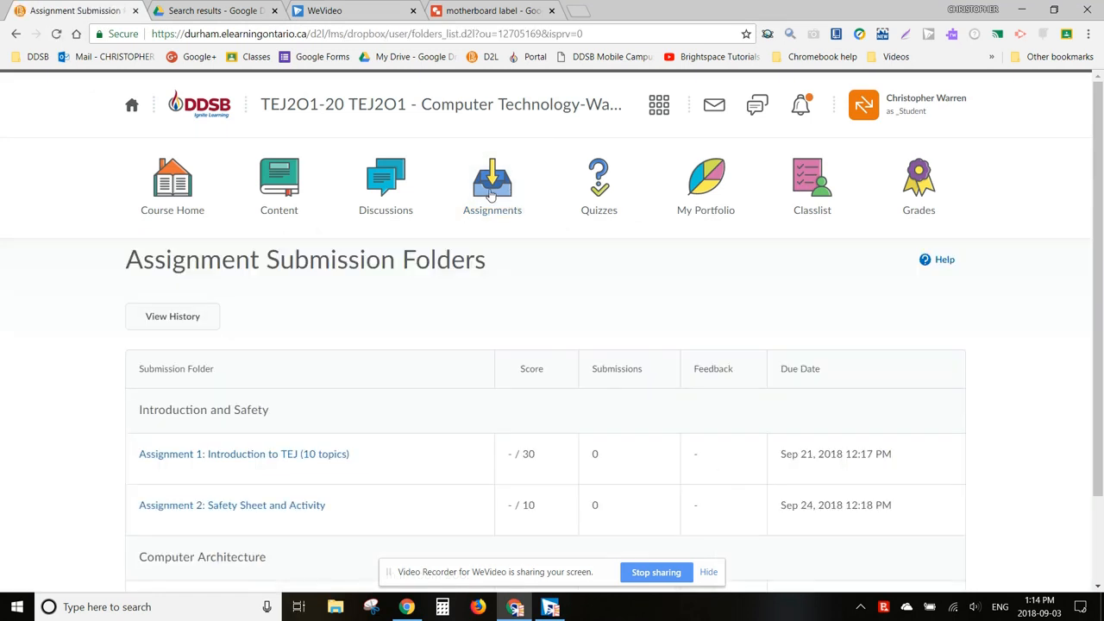
scroll(475, 285, down, 2)
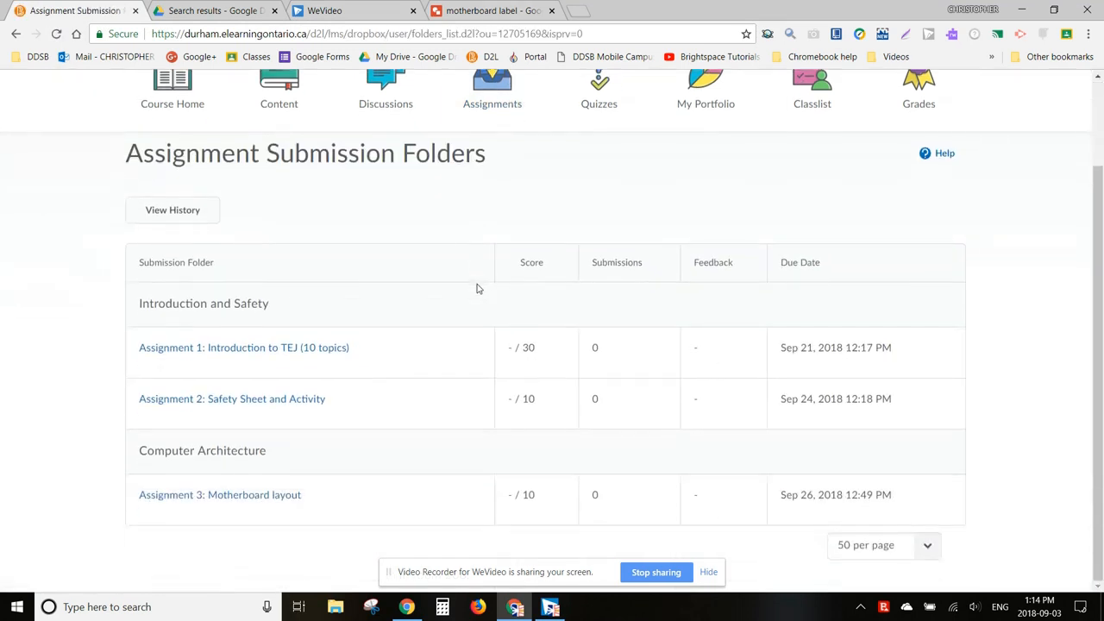
click(248, 501)
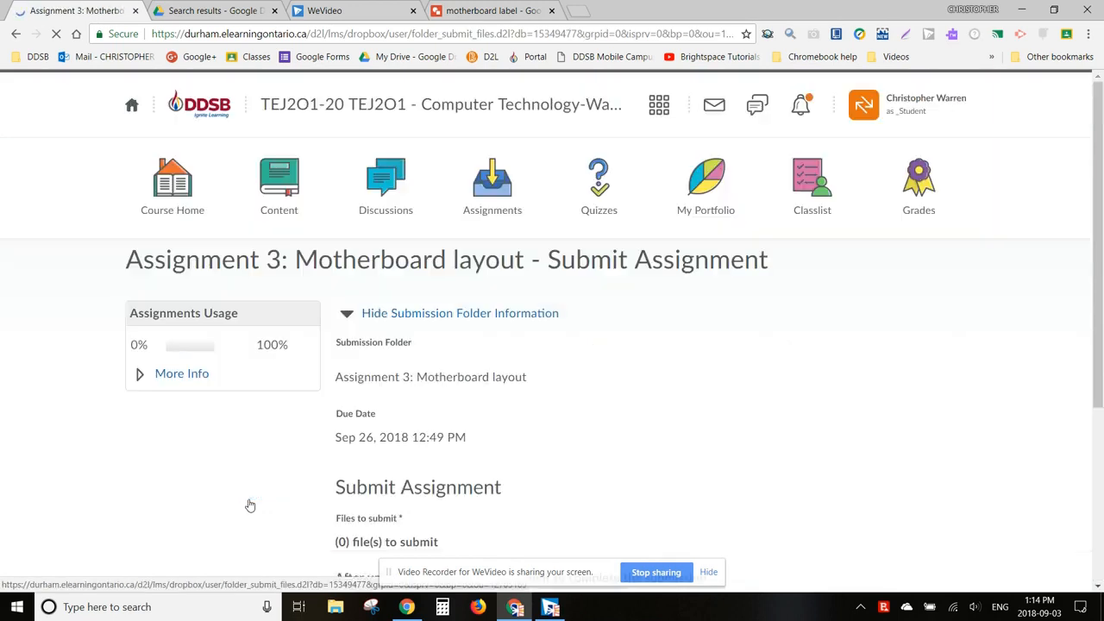
scroll(746, 421, down, 4)
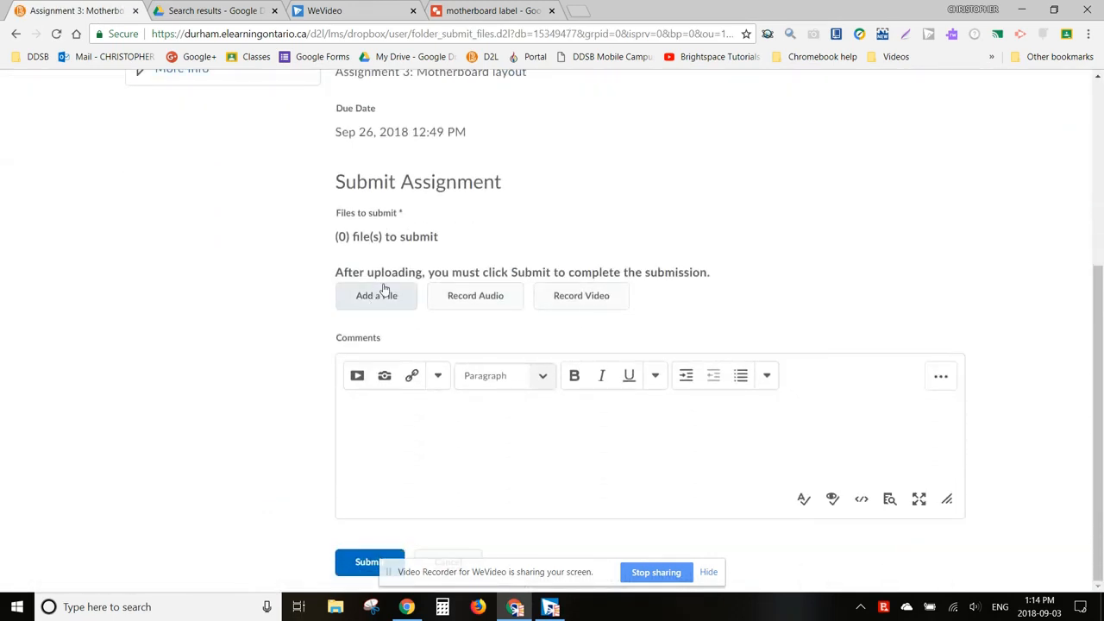
scroll(250, 310, up, 3)
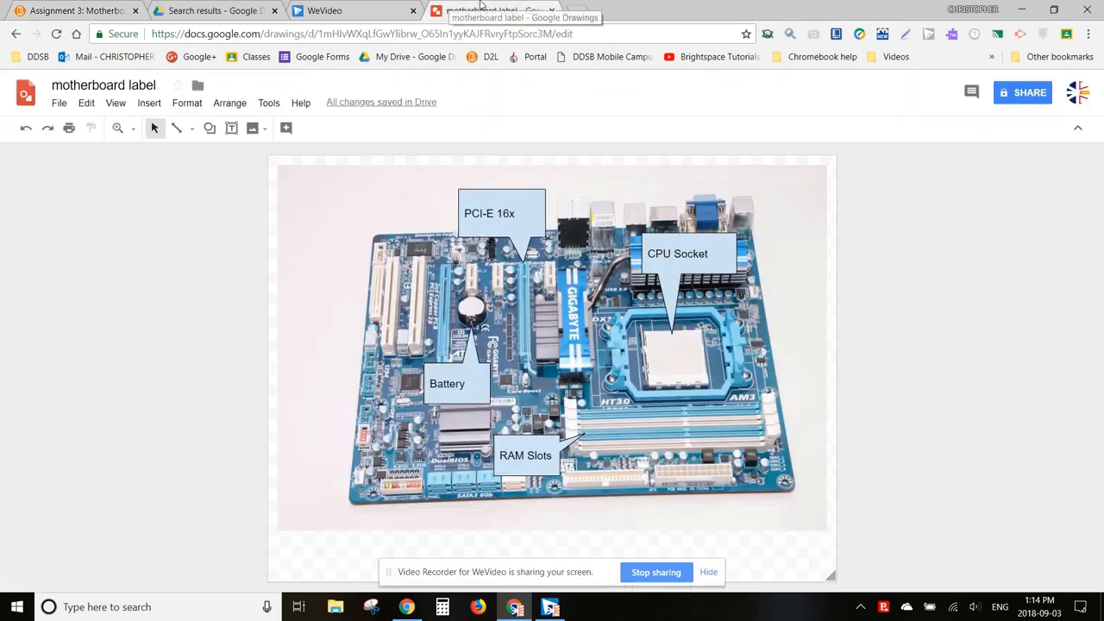
Switch back to the motherboard drawing in Google Drawings and download it as a PDF document.
click(487, 10)
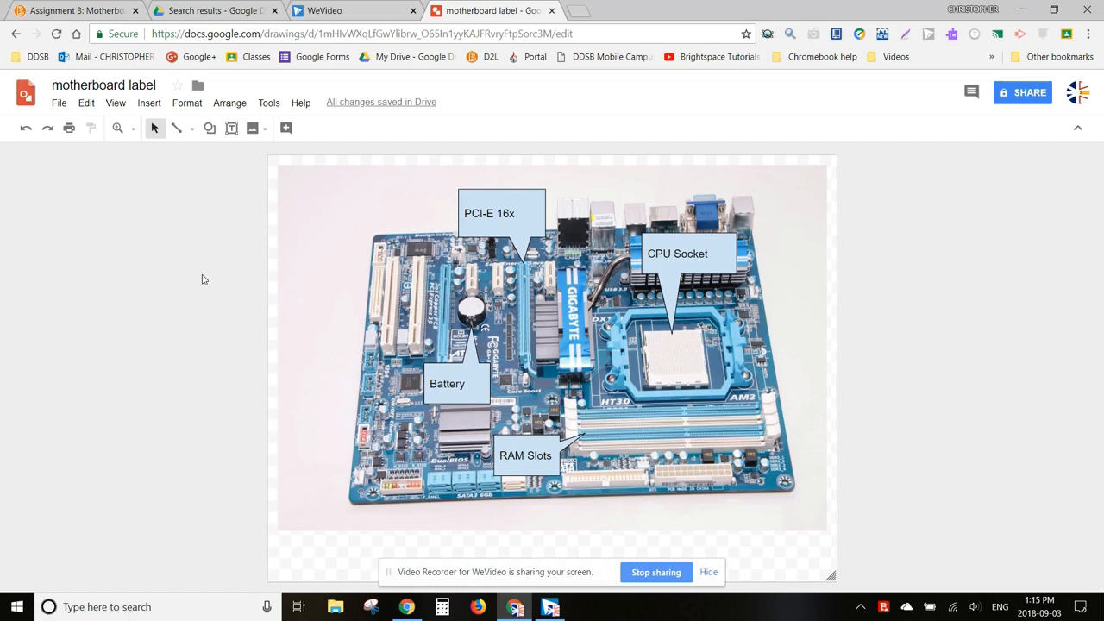
click(57, 103)
mouse_move(78, 107)
mouse_move(69, 104)
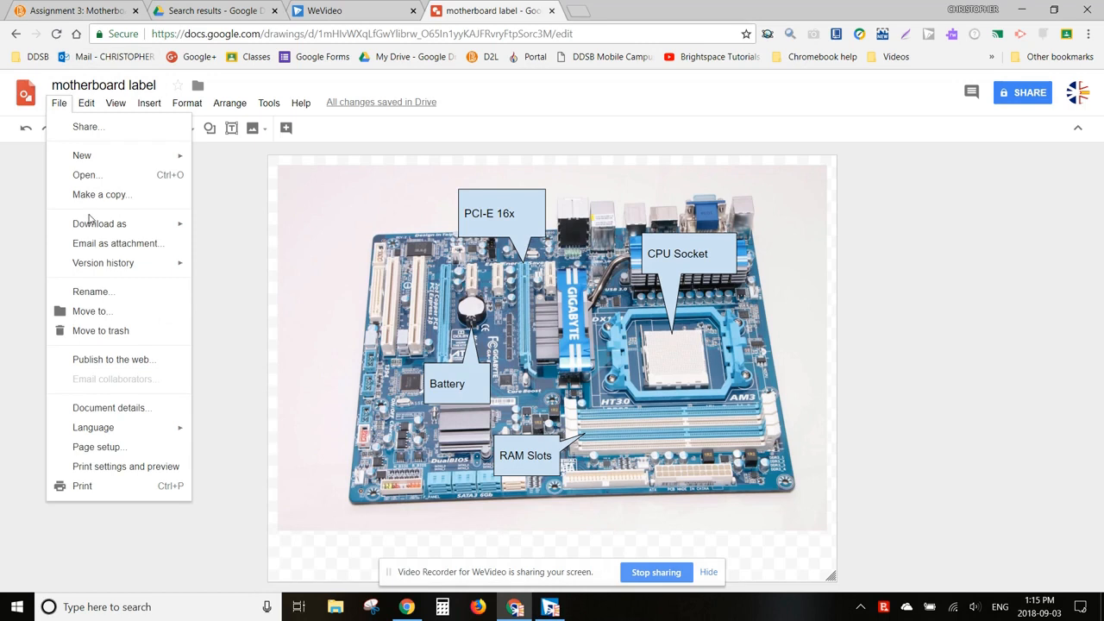
mouse_move(89, 226)
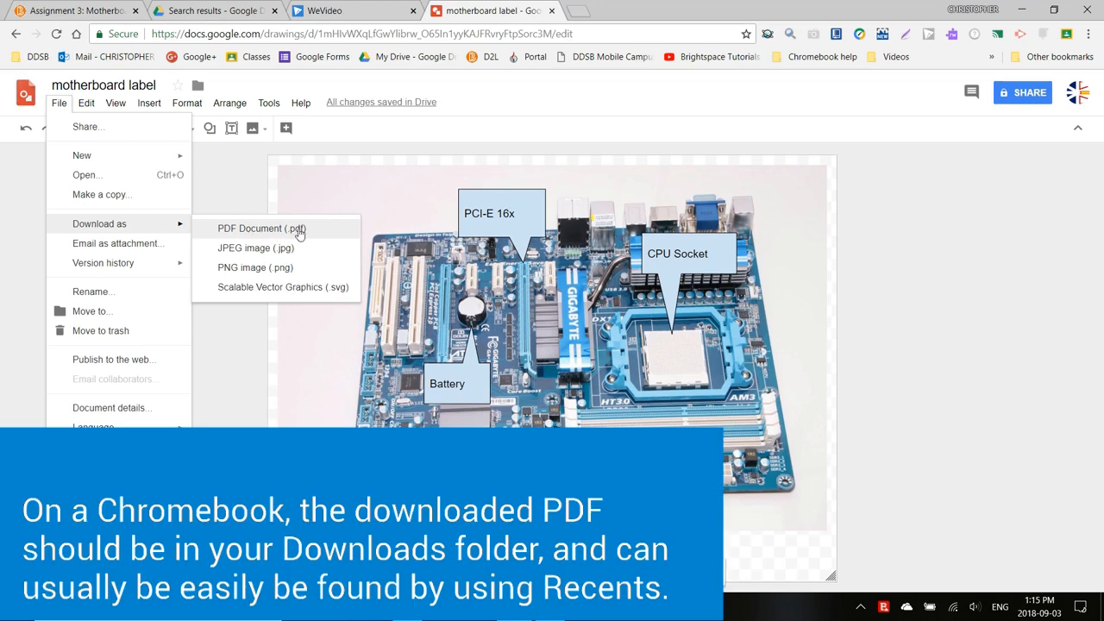
click(289, 229)
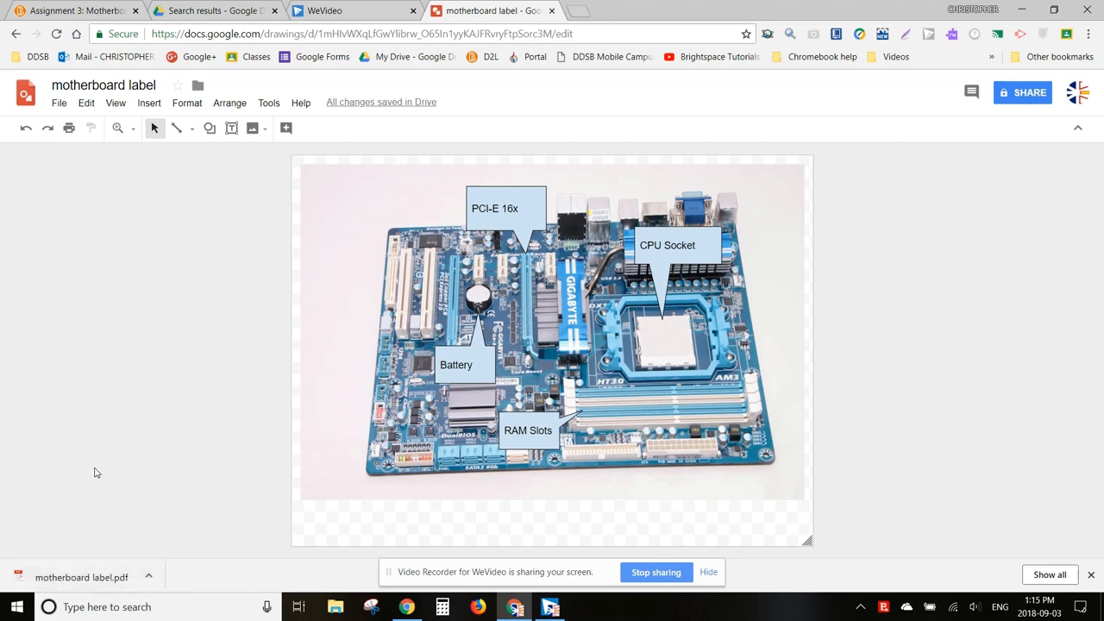
click(77, 11)
scroll(420, 319, down, 2)
scroll(420, 319, up, 3)
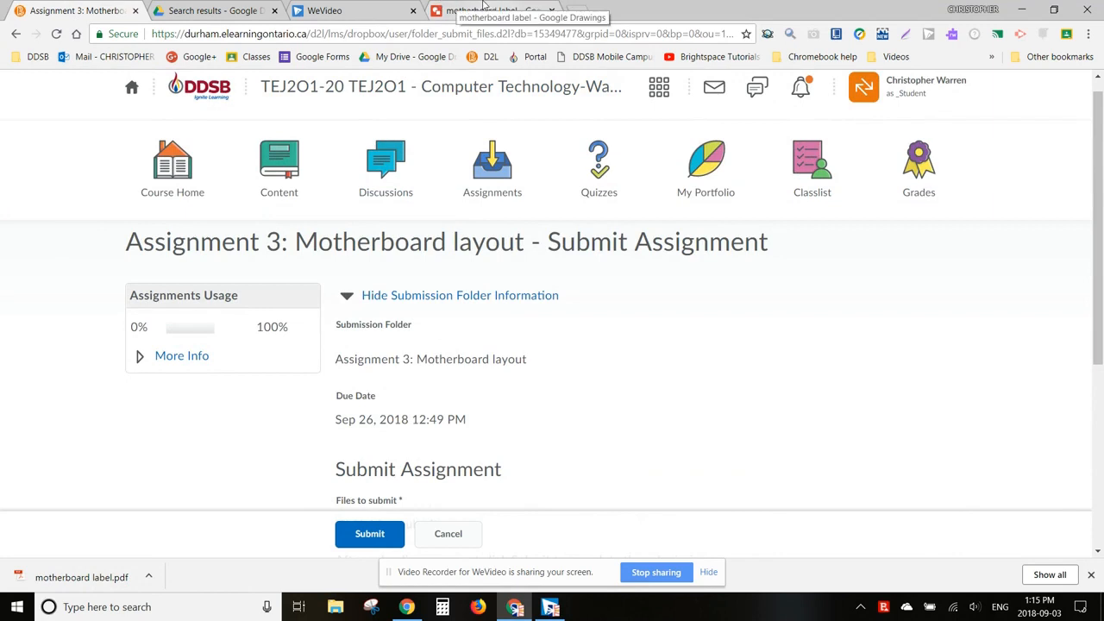
click(482, 7)
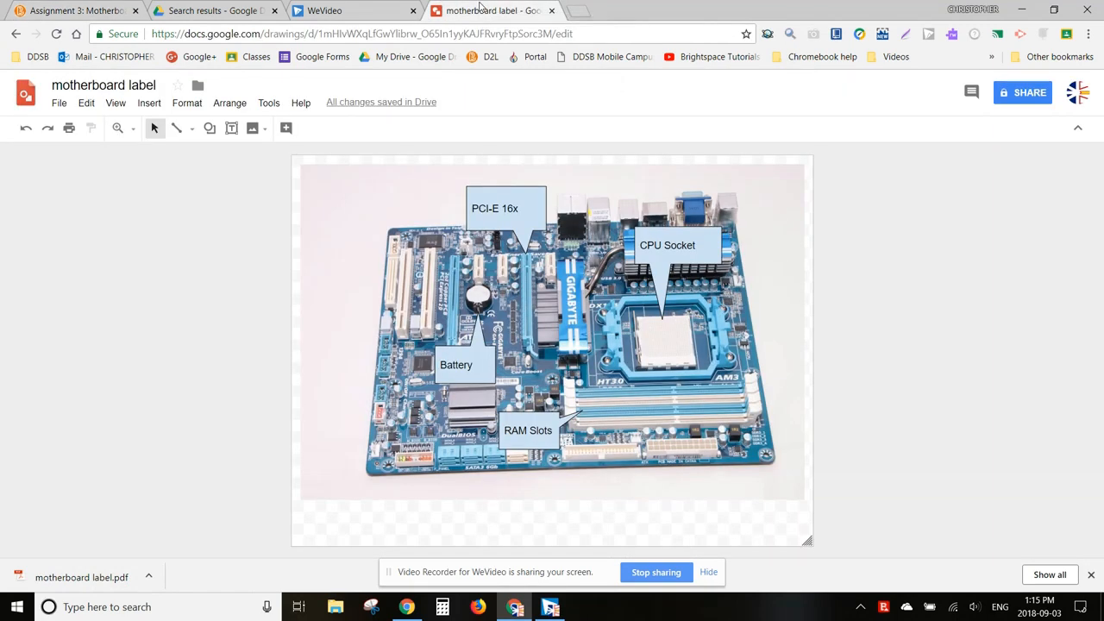
Switch to the D2L assignment submission page and add "motherboard label.pdf" from the computer's Downloads folder as the file to submit.
click(74, 7)
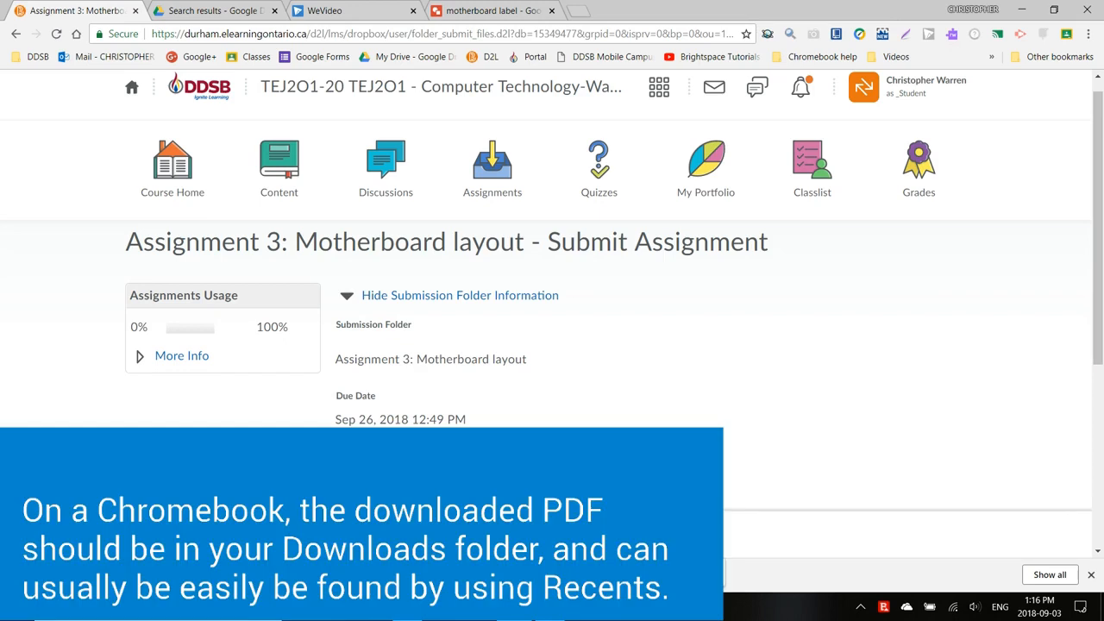
scroll(552, 258, down, 2)
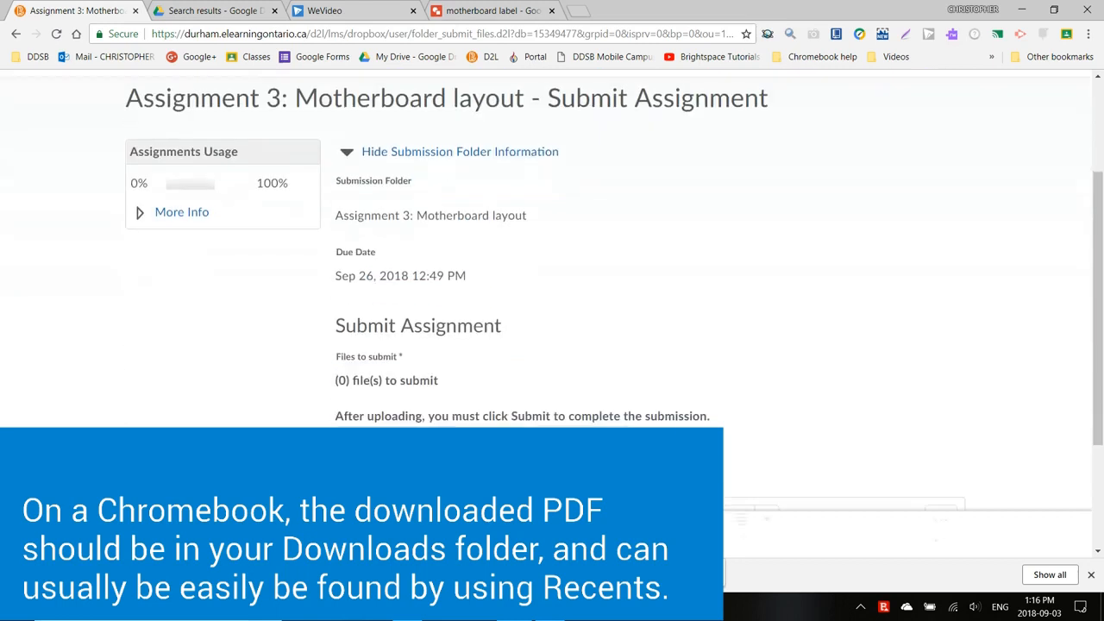
scroll(369, 375, down, 1)
click(371, 373)
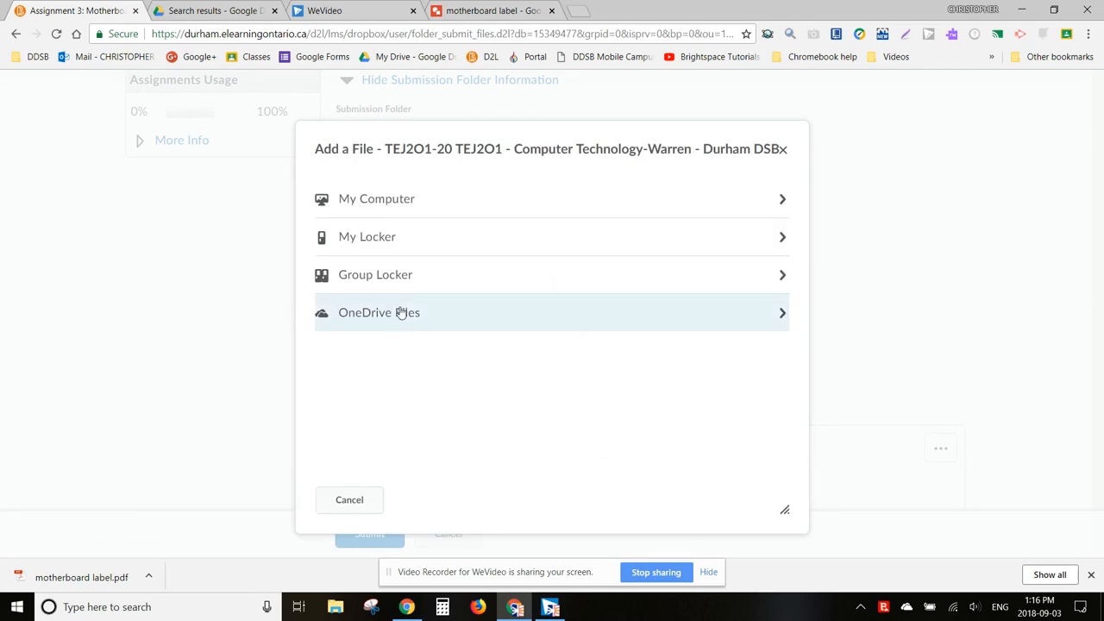
click(391, 192)
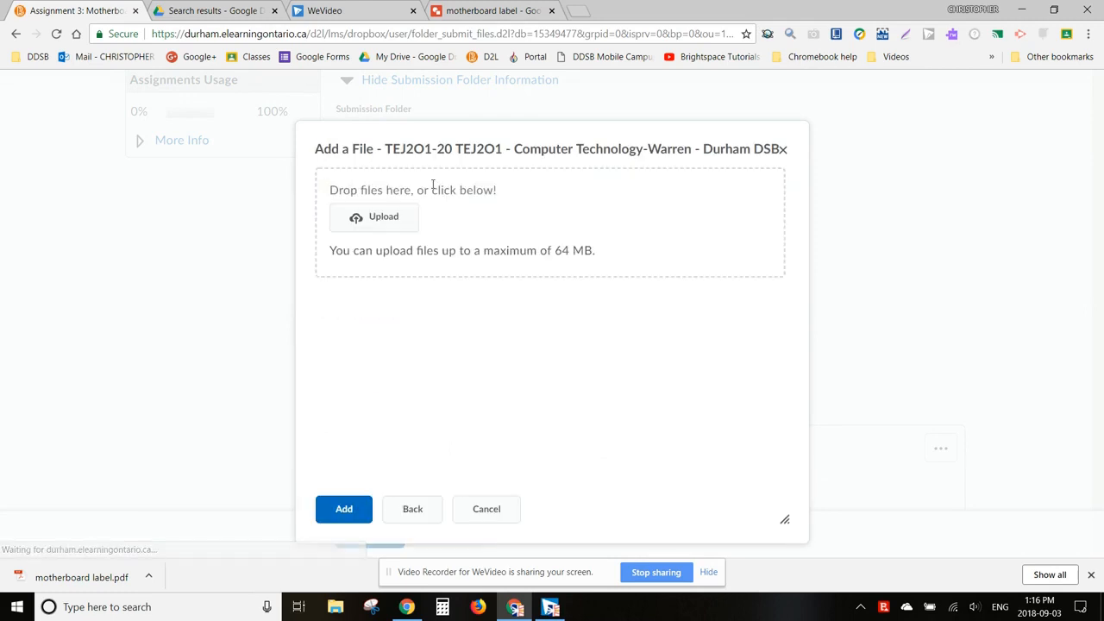
click(385, 218)
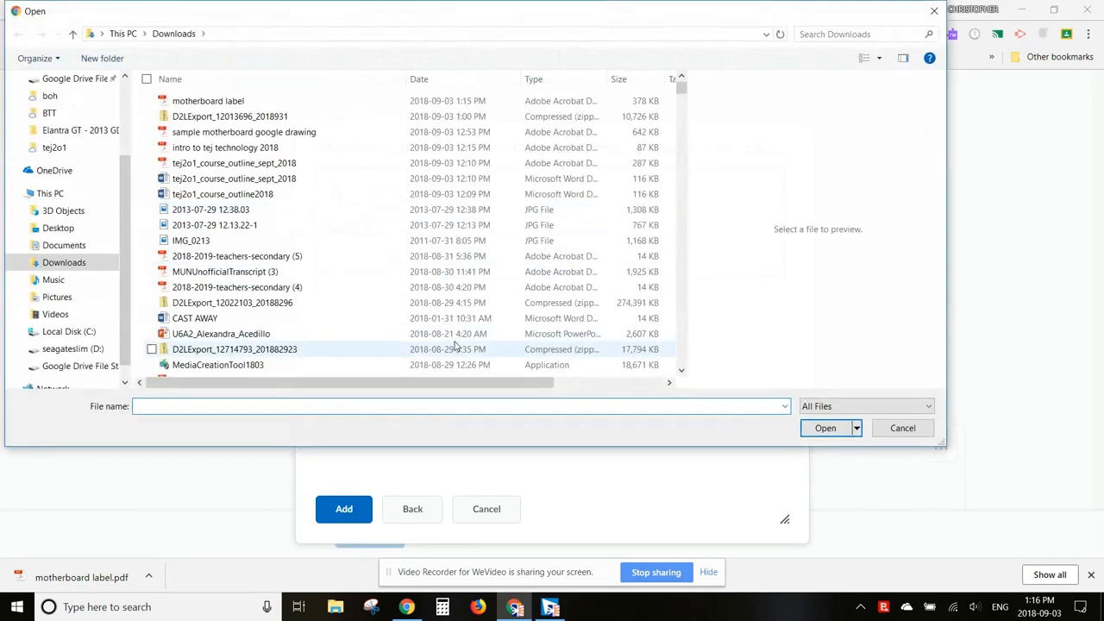
click(247, 103)
click(824, 428)
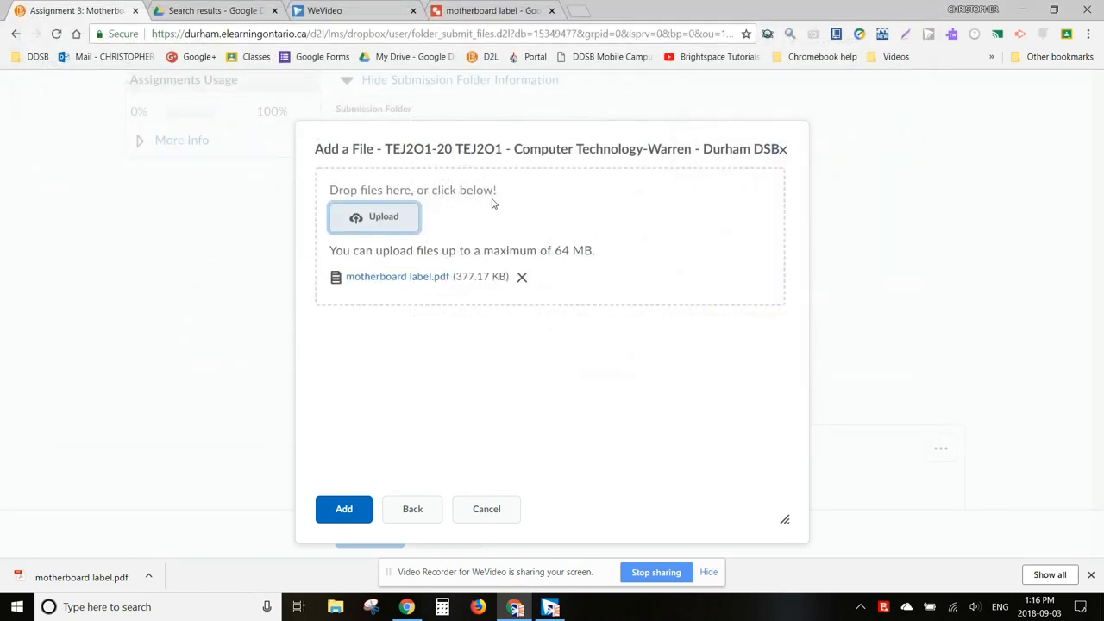
click(349, 510)
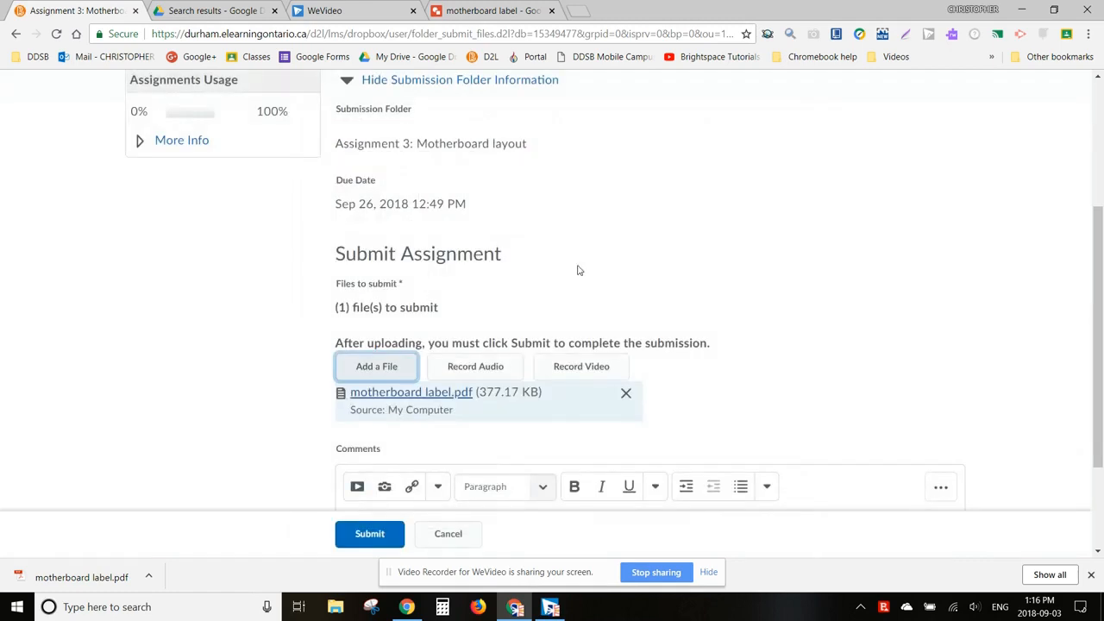
Submit the attached PDF to the Motherboard layout assignment without a comment, review the submission details, and finish.
scroll(706, 264, down, 2)
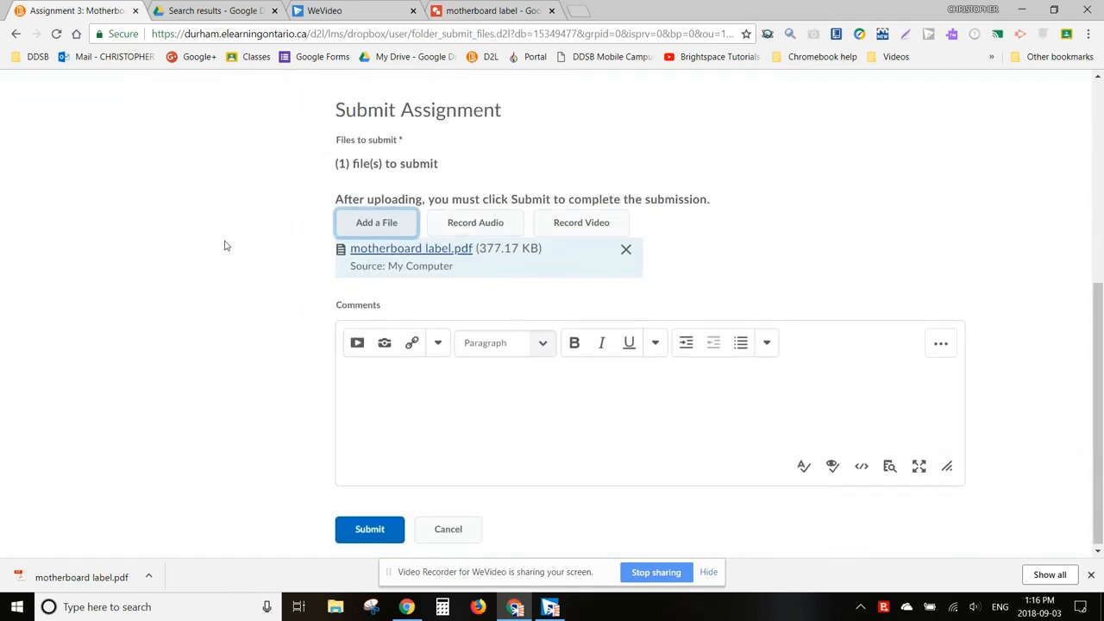
scroll(257, 231, down, 1)
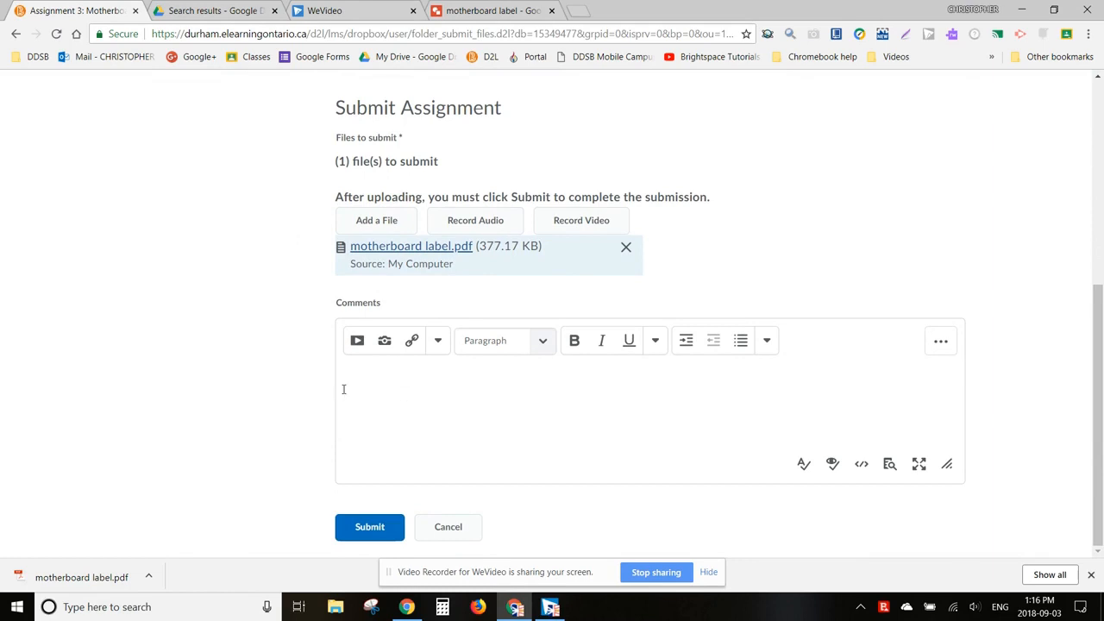
click(378, 398)
click(370, 528)
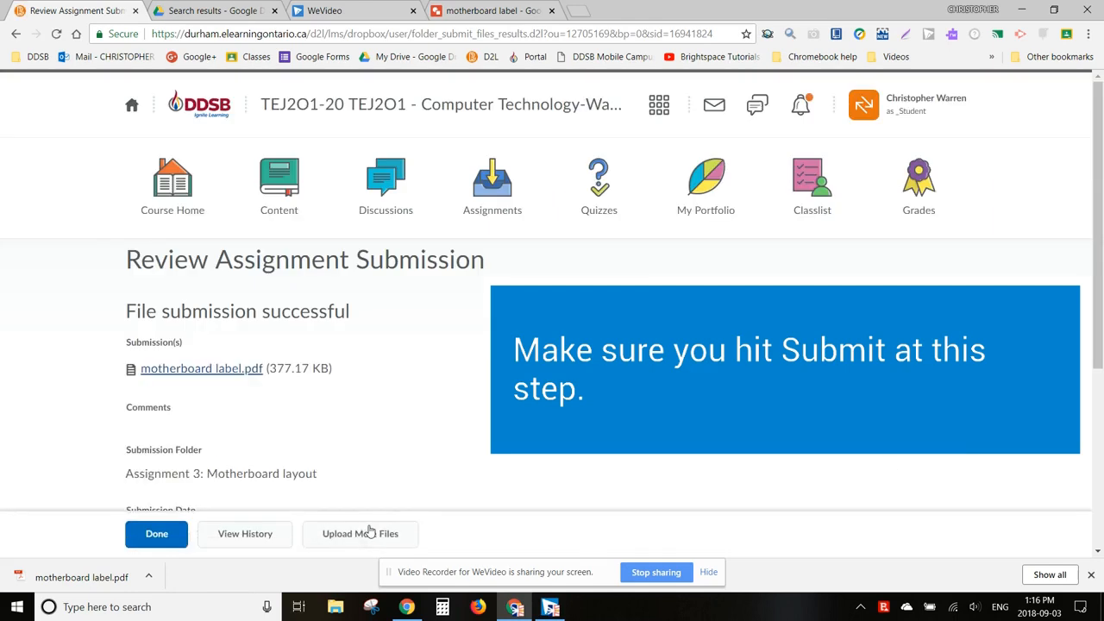
scroll(382, 382, down, 3)
scroll(385, 384, down, 1)
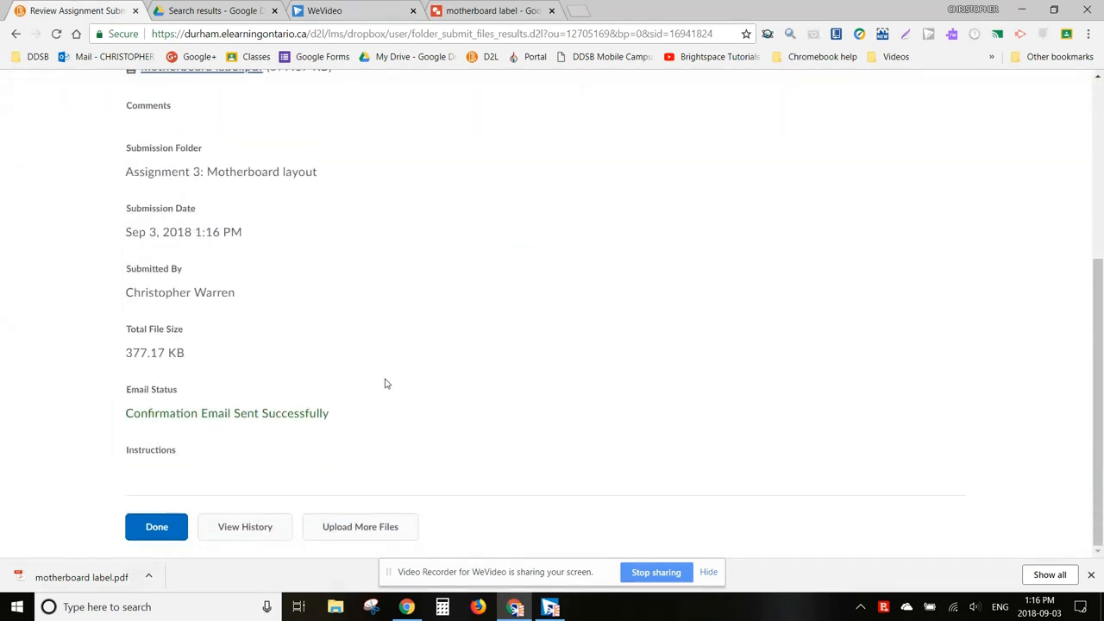
click(158, 534)
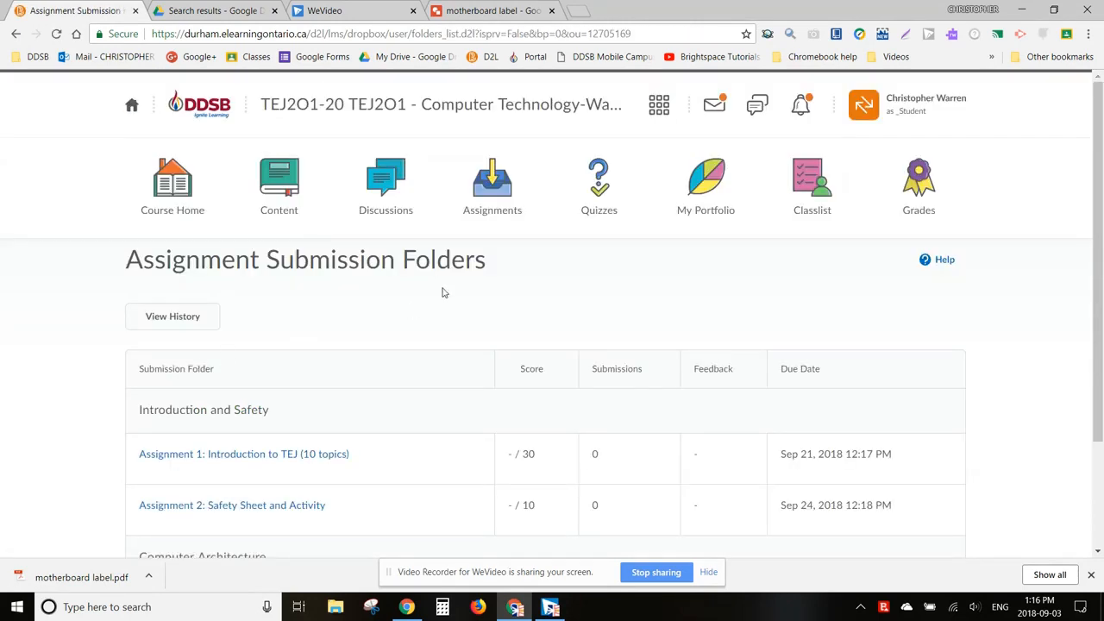
Check the Motherboard layout entry in the submission folder list, and open the course email inbox to find the submission receipt.
scroll(438, 321, down, 2)
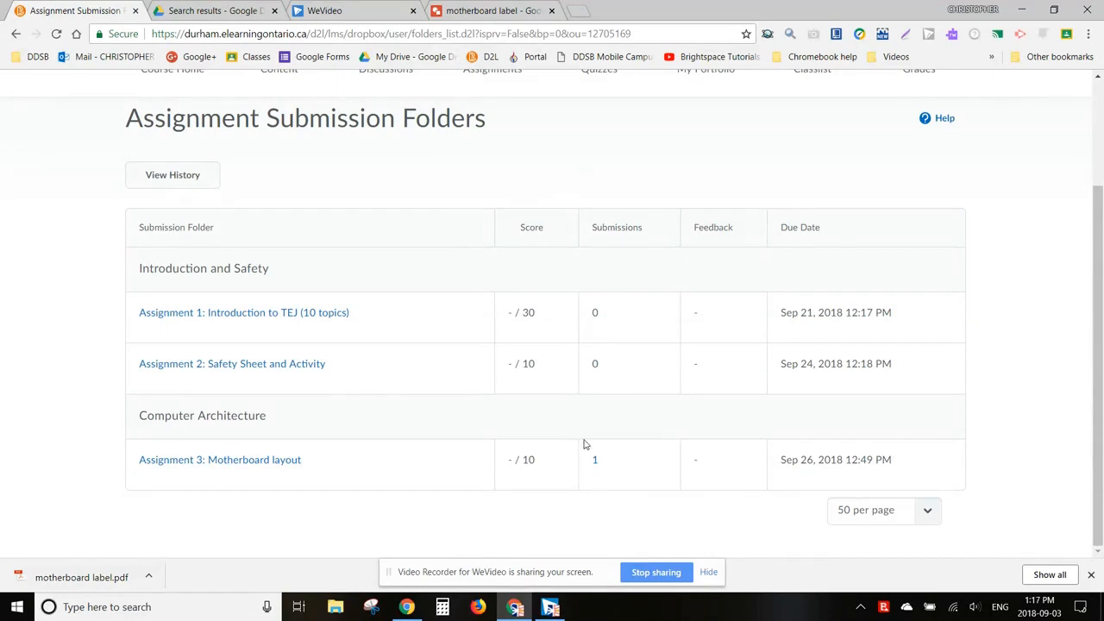
scroll(648, 431, up, 3)
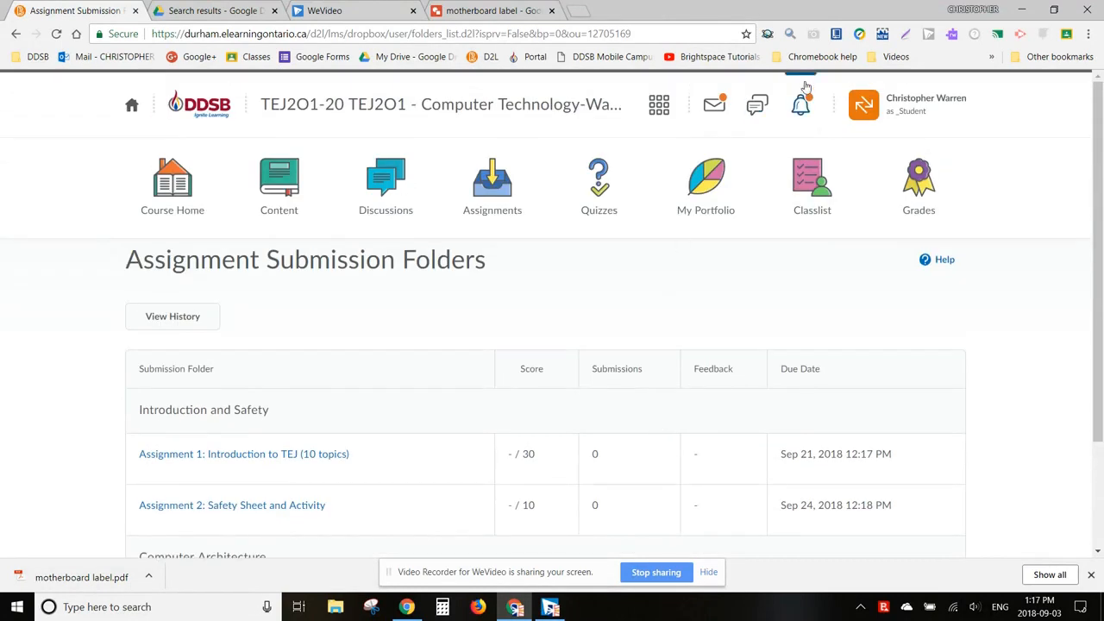
click(713, 104)
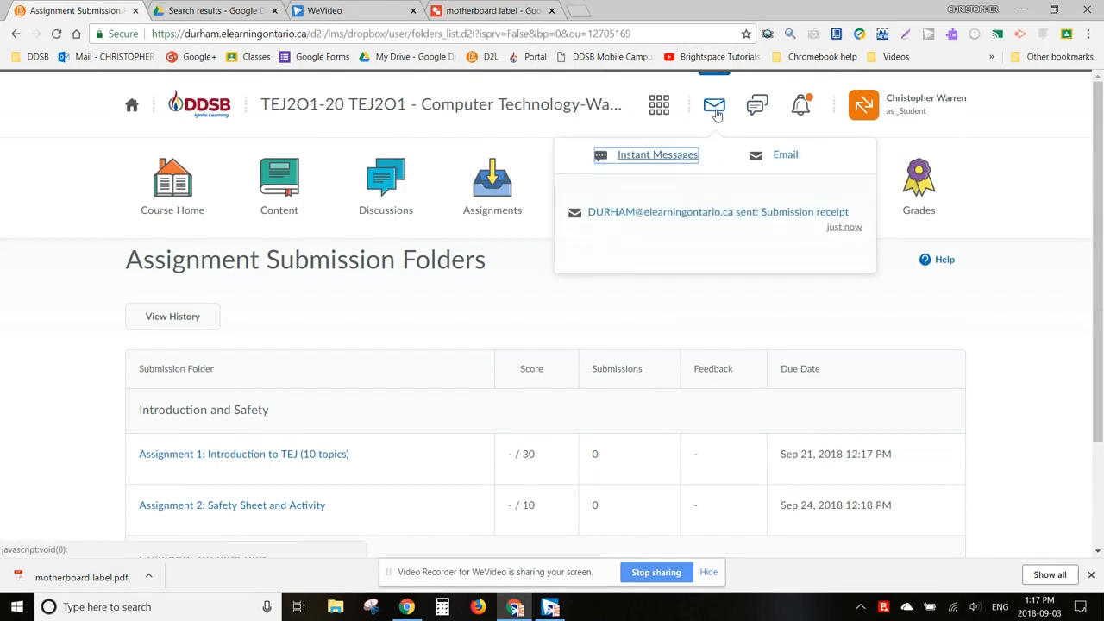
click(783, 155)
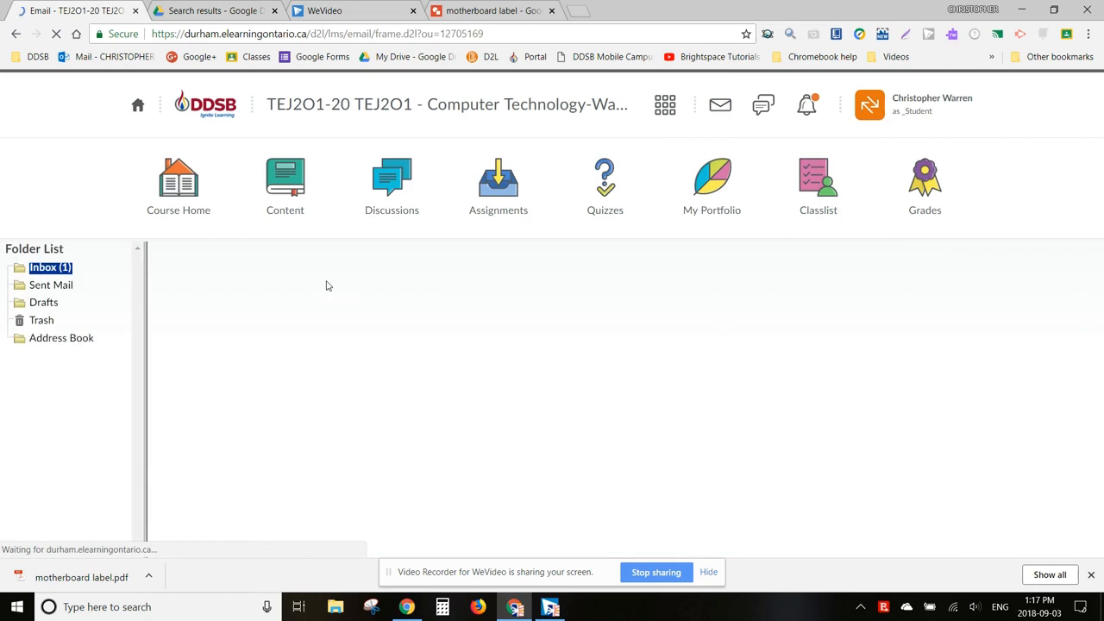
scroll(320, 389, down, 2)
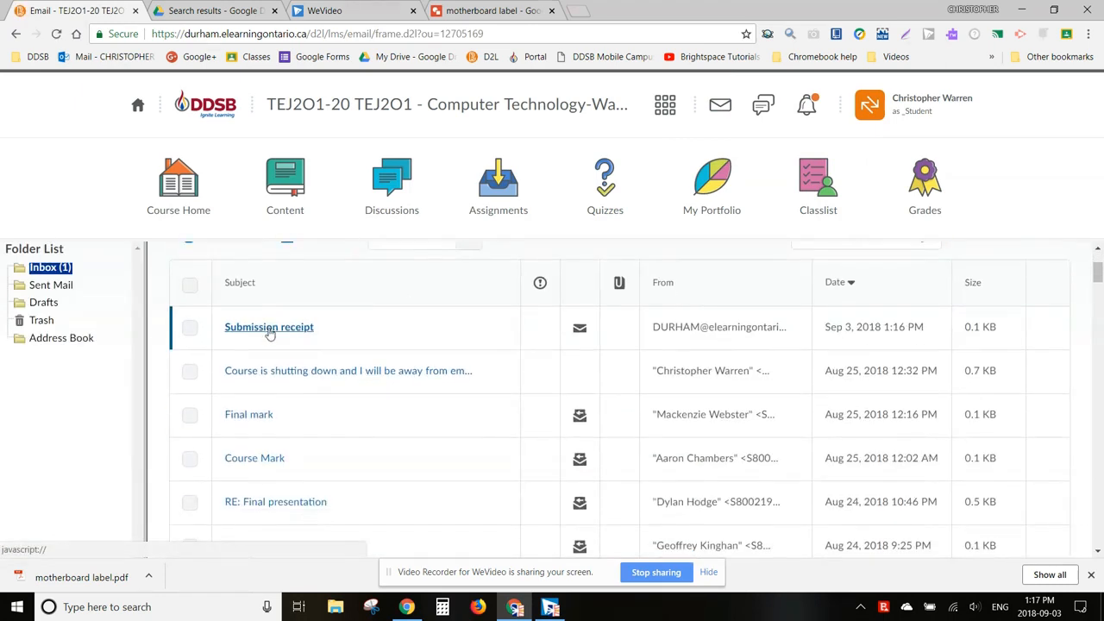
scroll(388, 310, up, 2)
Reopen the submission page of "Assignment 3: Motherboard layout" from the assignment folders, and go back to the folder list.
click(488, 166)
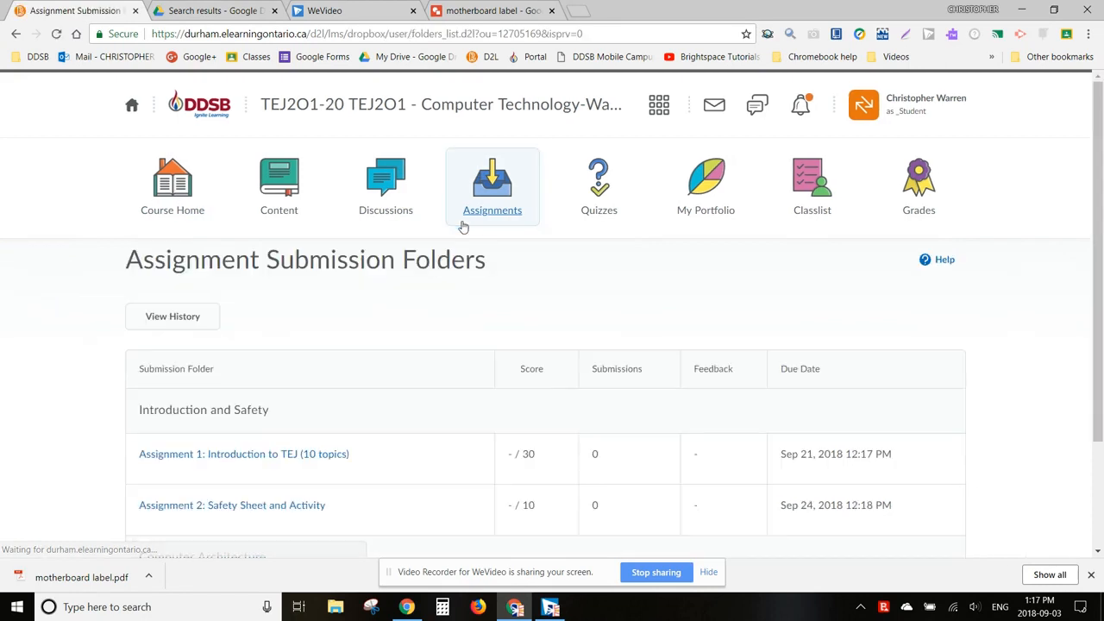
scroll(424, 397, down, 2)
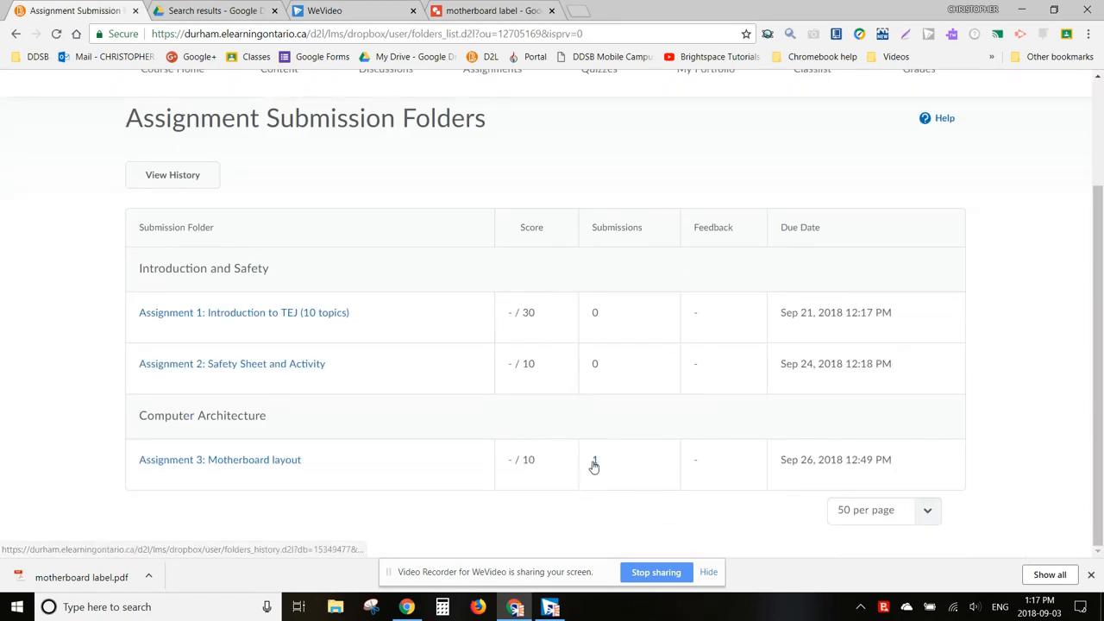
click(275, 462)
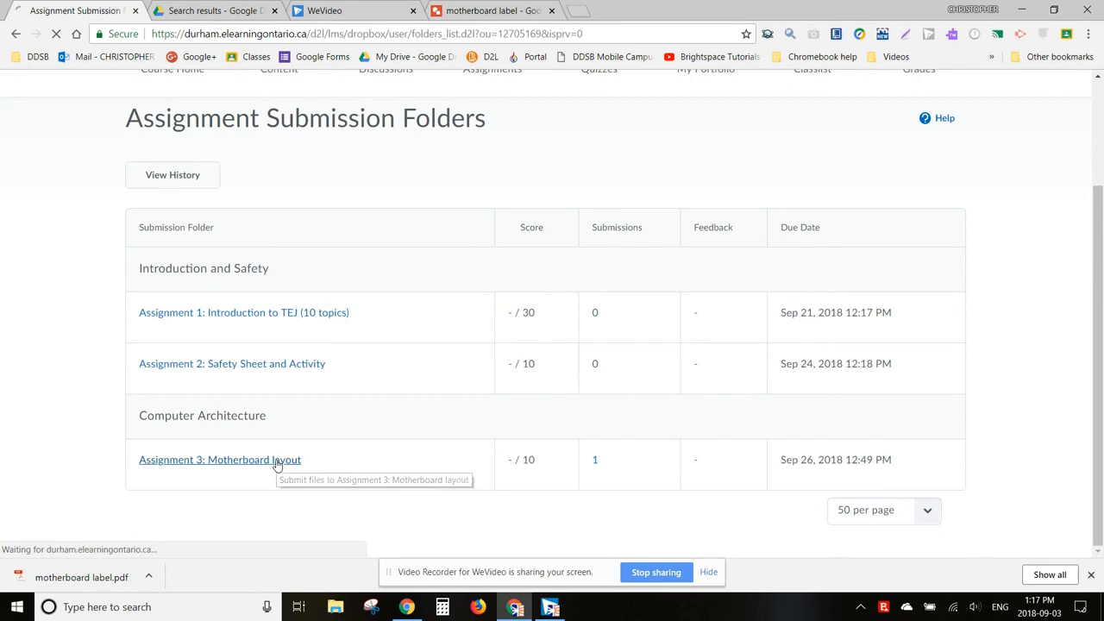
scroll(603, 417, down, 2)
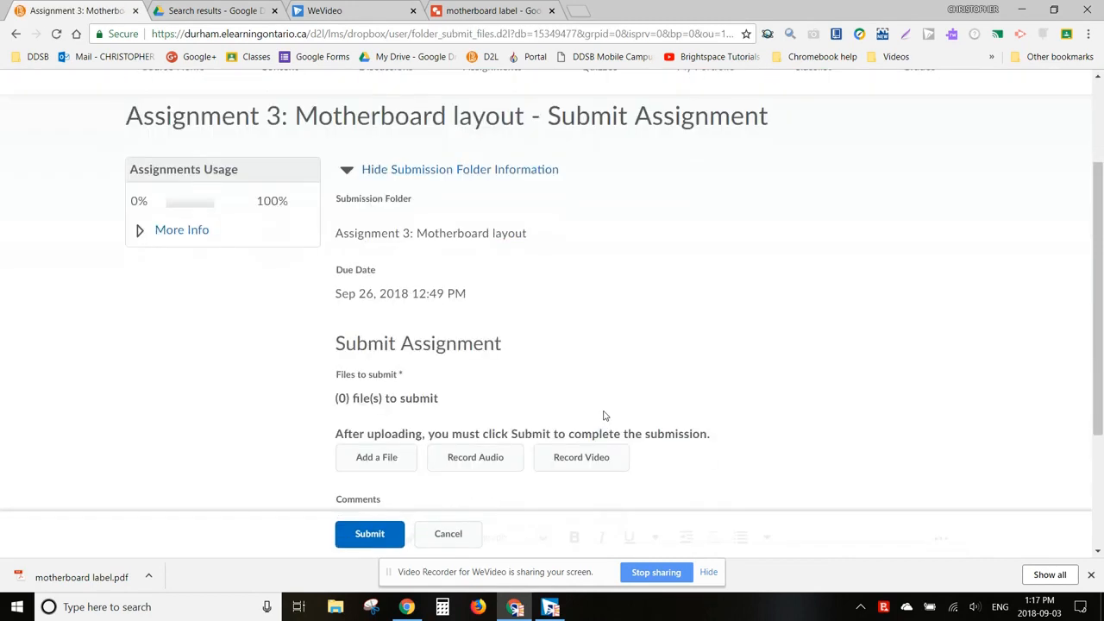
click(16, 34)
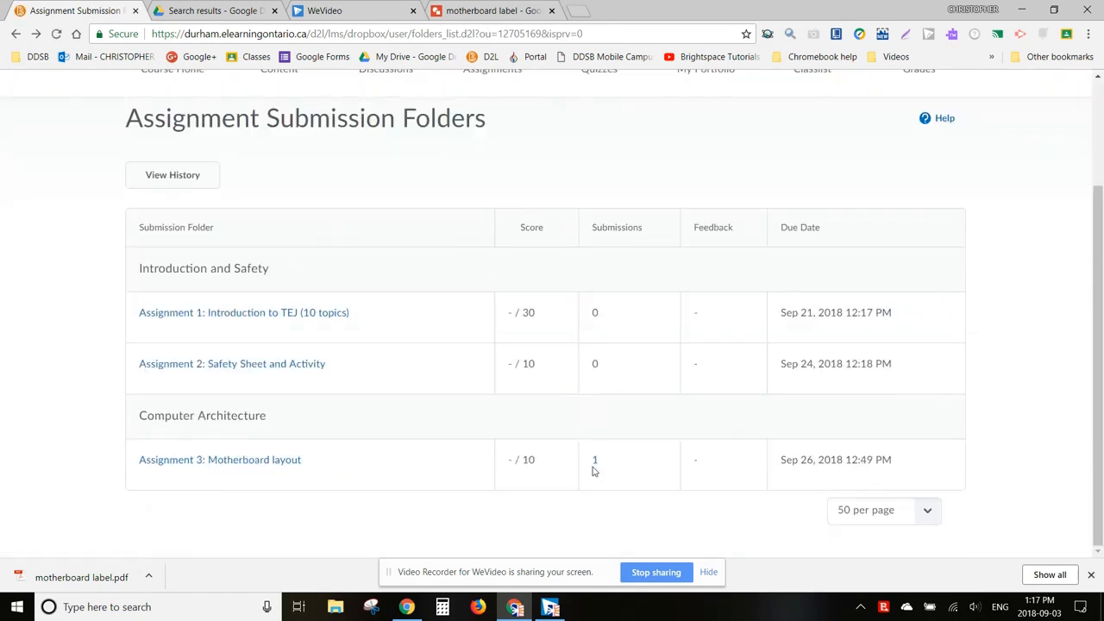
Open the submission history of "Assignment 3: Motherboard layout" and check the submitted file and its date.
click(595, 464)
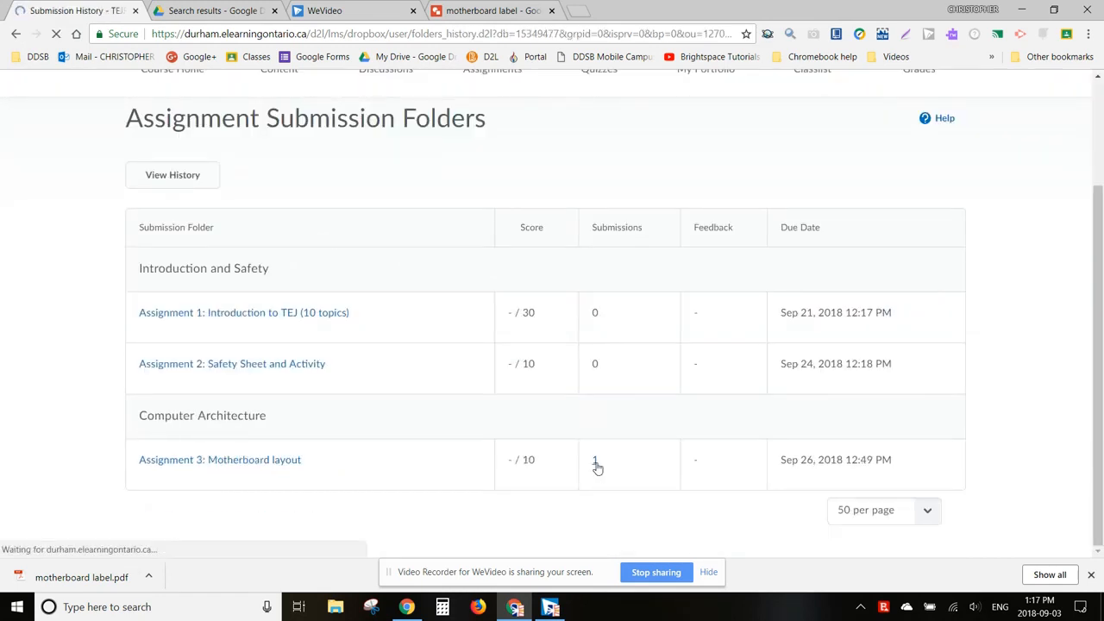
scroll(870, 367, down, 1)
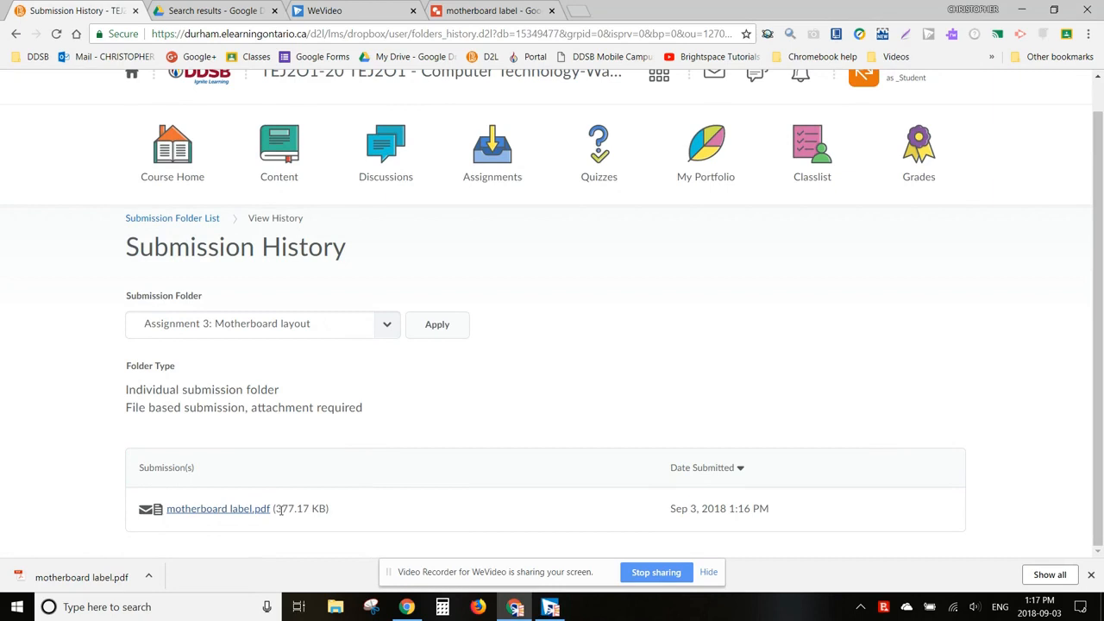
scroll(538, 185, up, 1)
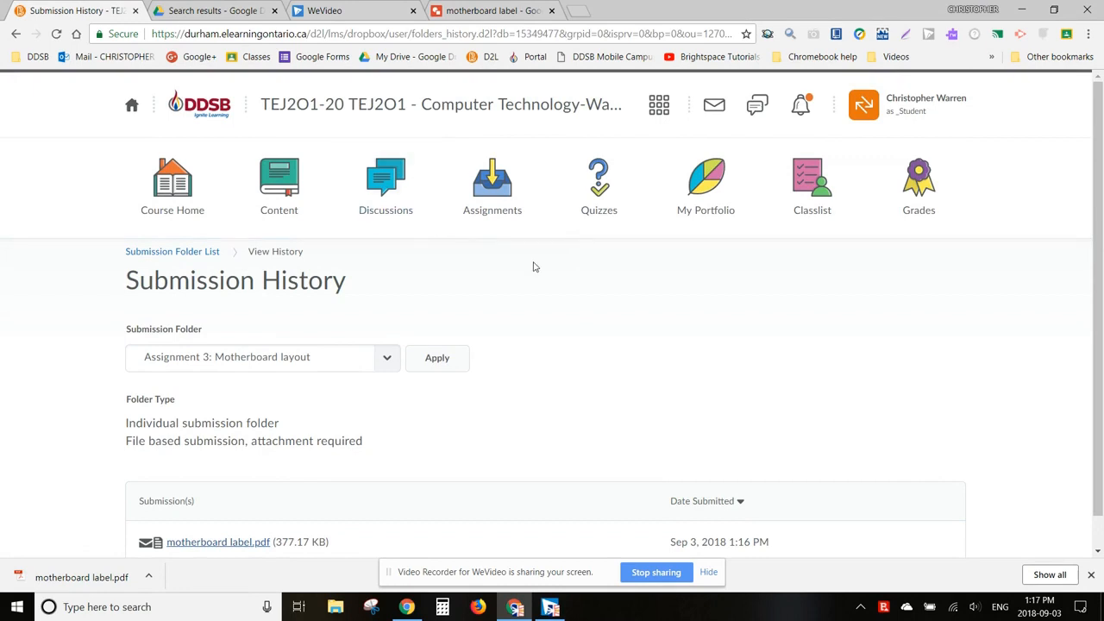
Return to the list of assignment submission folders, and switch to the motherboard drawing in Google Drawings.
click(491, 195)
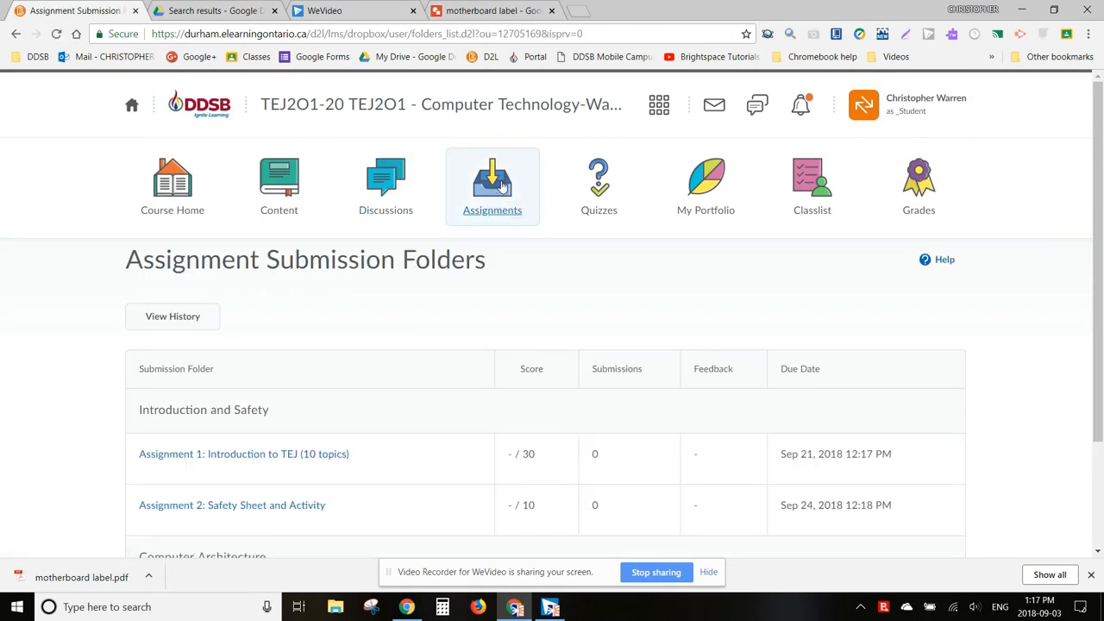
scroll(522, 291, down, 2)
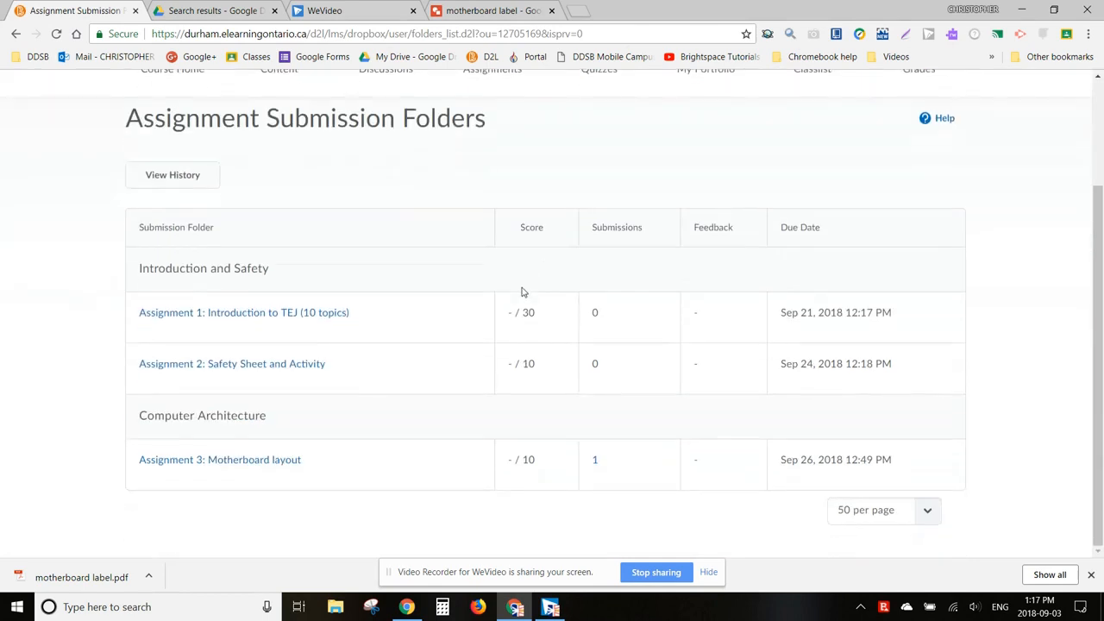
click(520, 9)
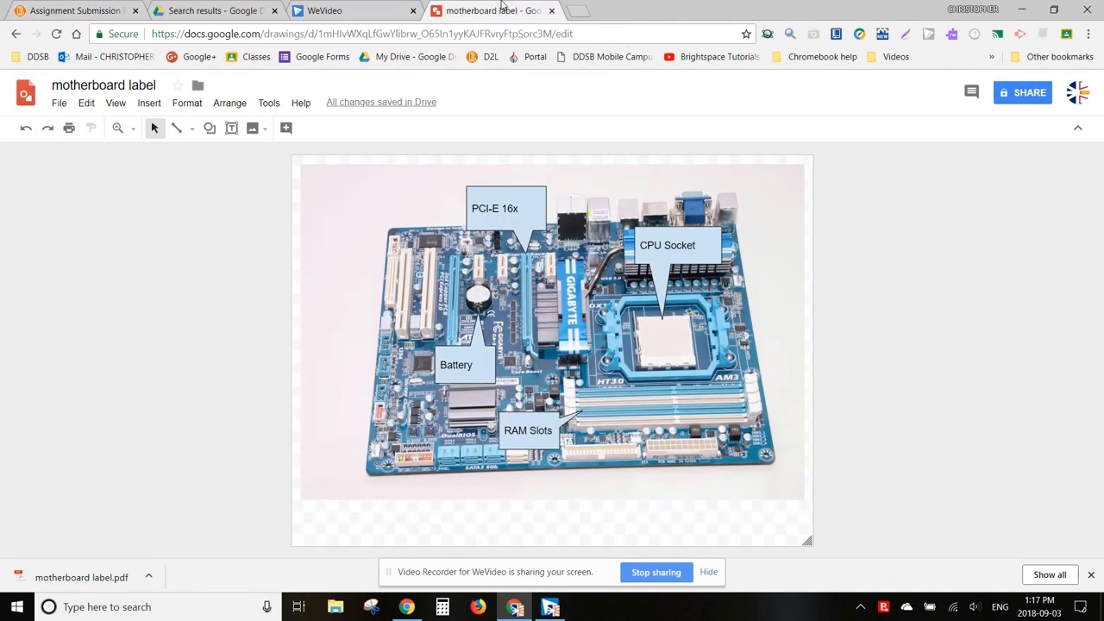